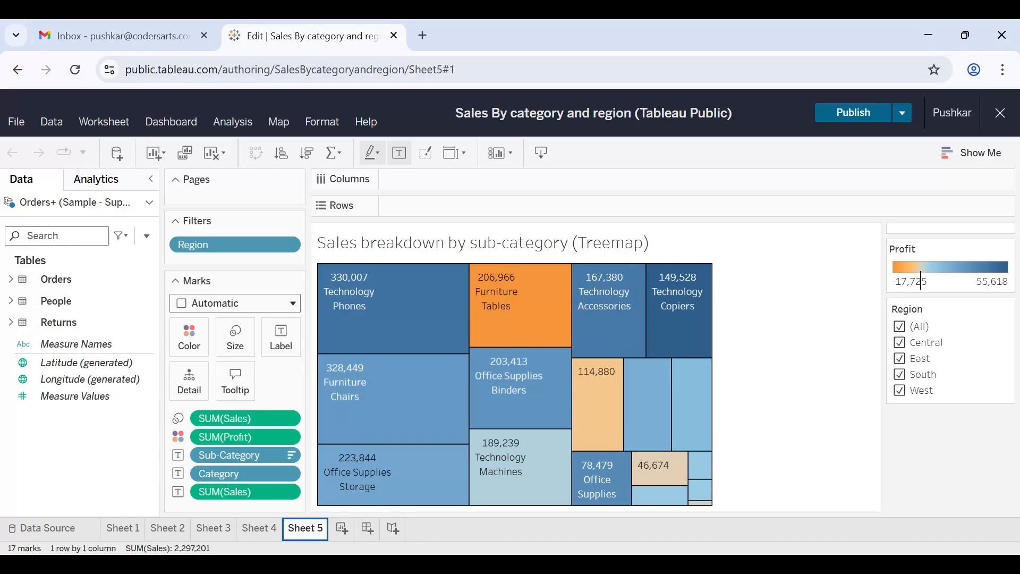
Review the existing charts on Sheets 1 through 5, including the mark details in the sub-category treemap.
left_click(120, 528)
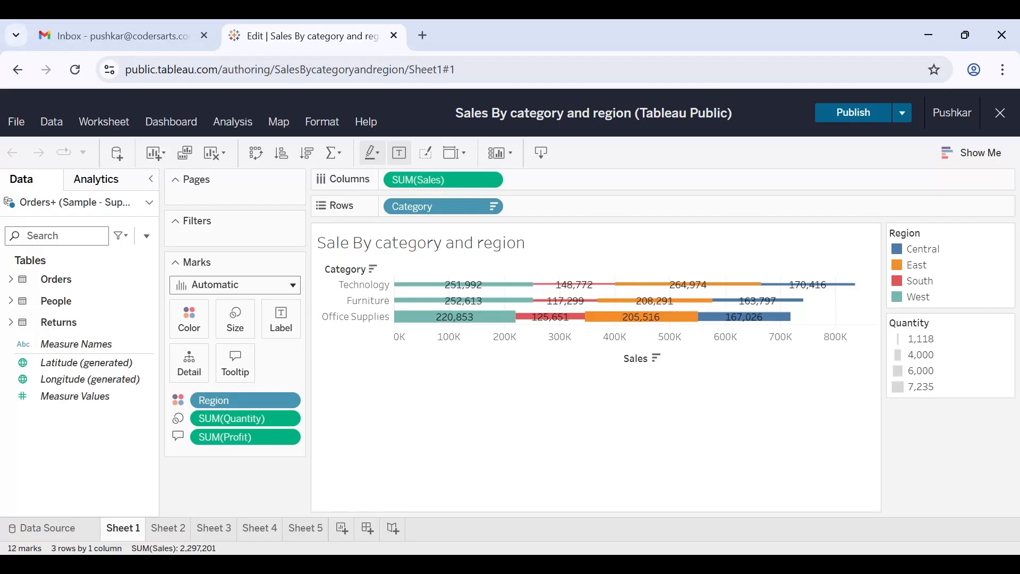
left_click(166, 528)
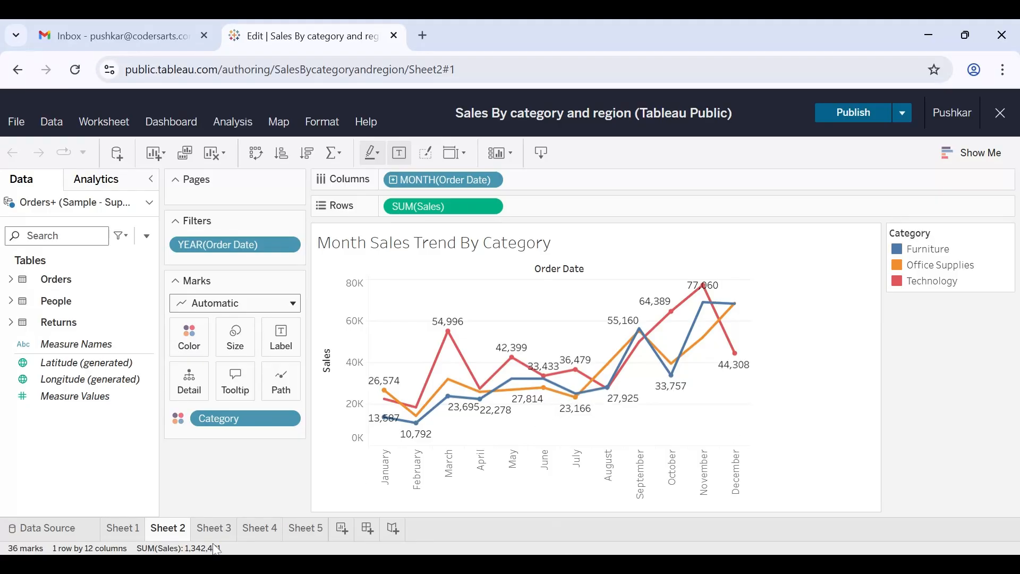
left_click(229, 536)
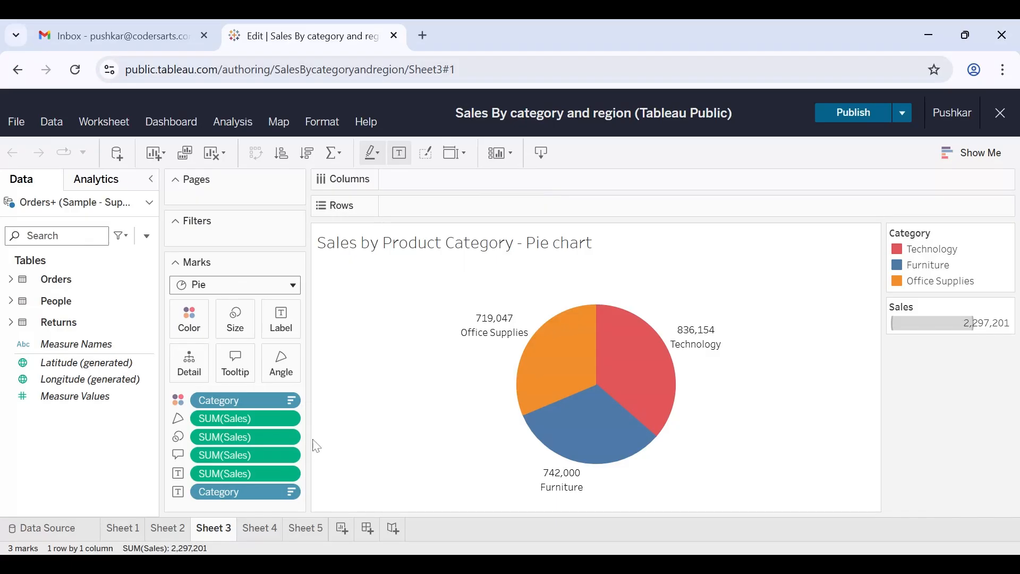
left_click(250, 531)
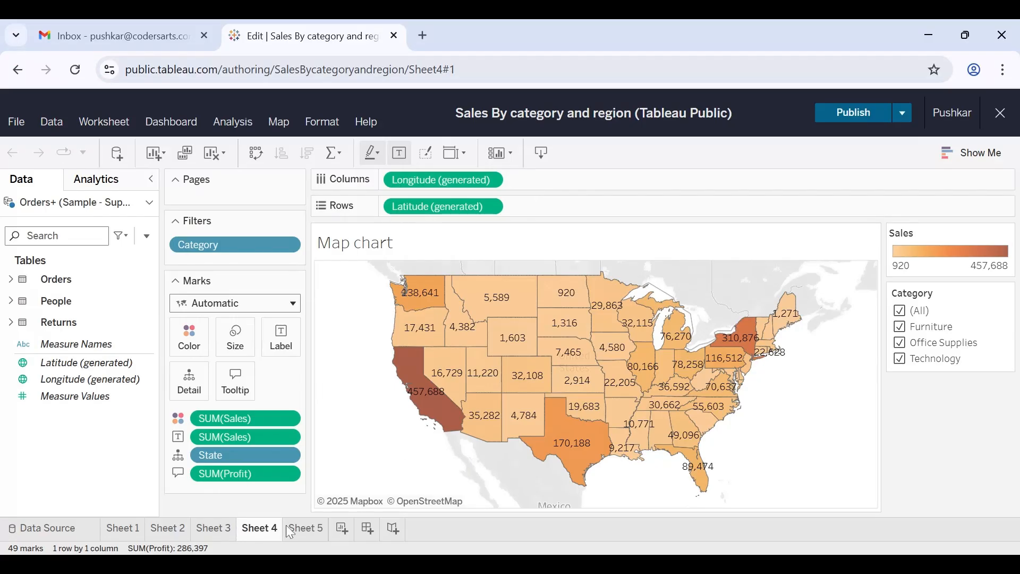
left_click(311, 526)
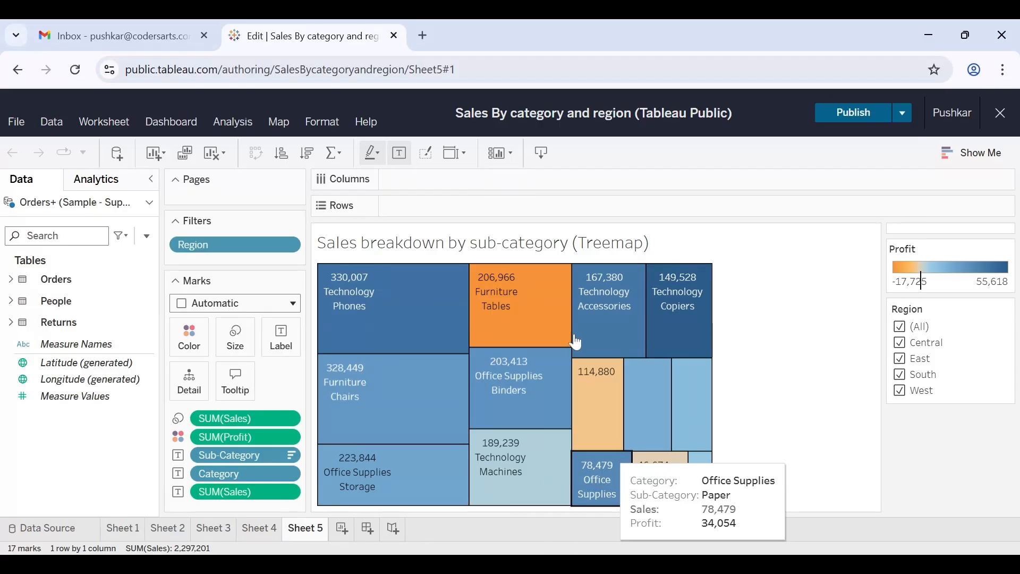
mouse_move(628, 383)
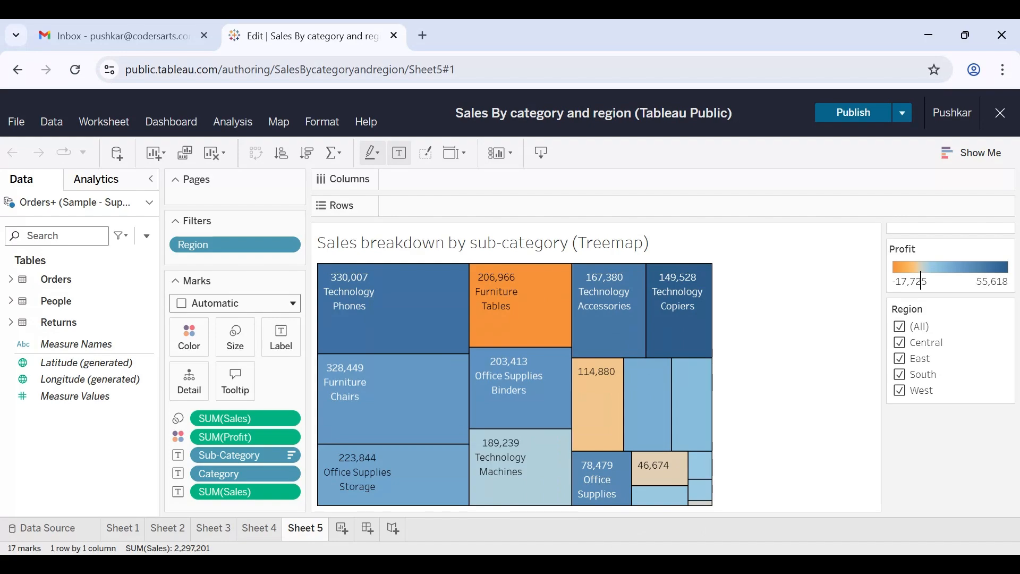
mouse_move(514, 470)
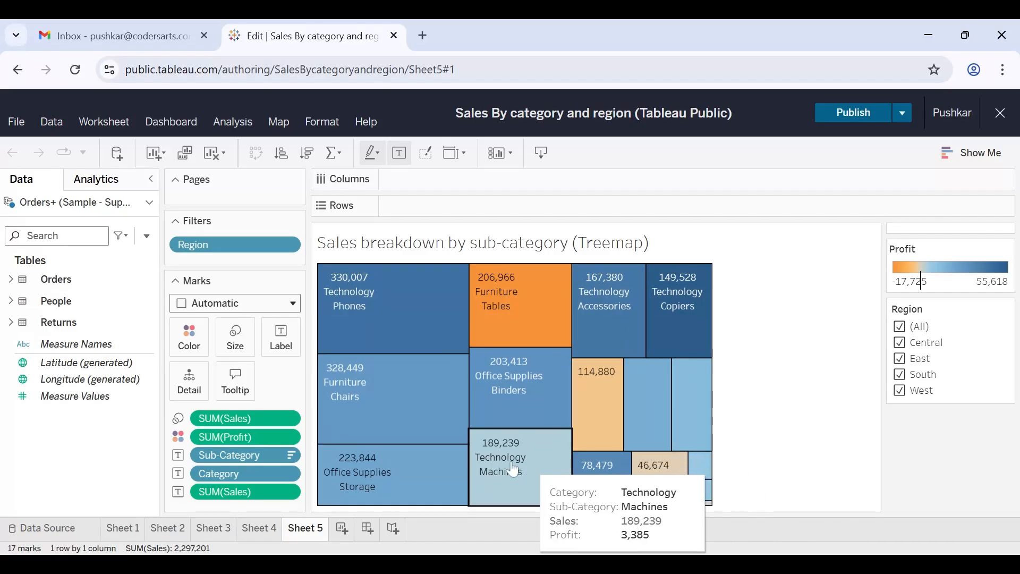
Add a new worksheet and replace its default title with "Scatter Plot".
left_click(342, 530)
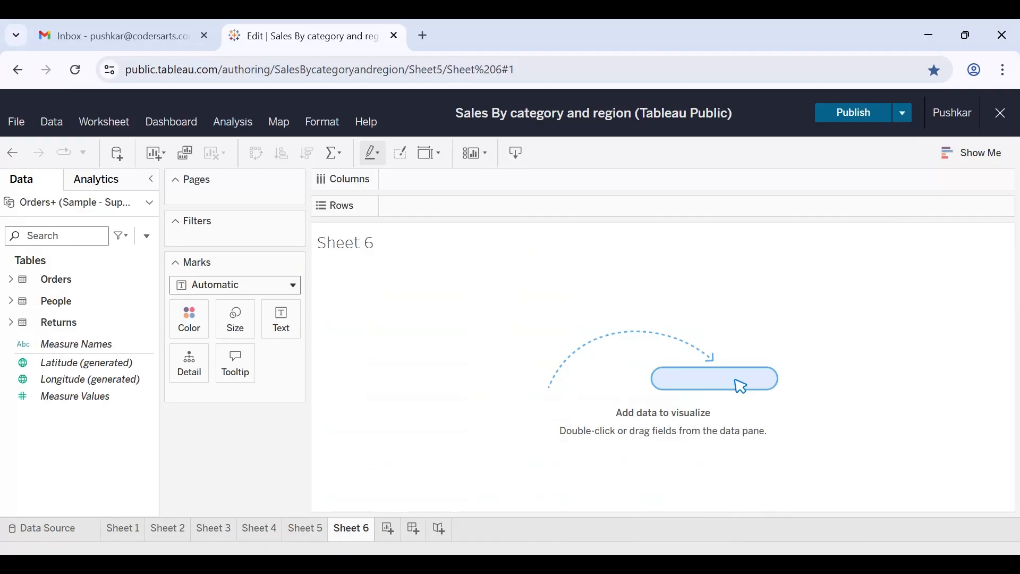
double_click(362, 252)
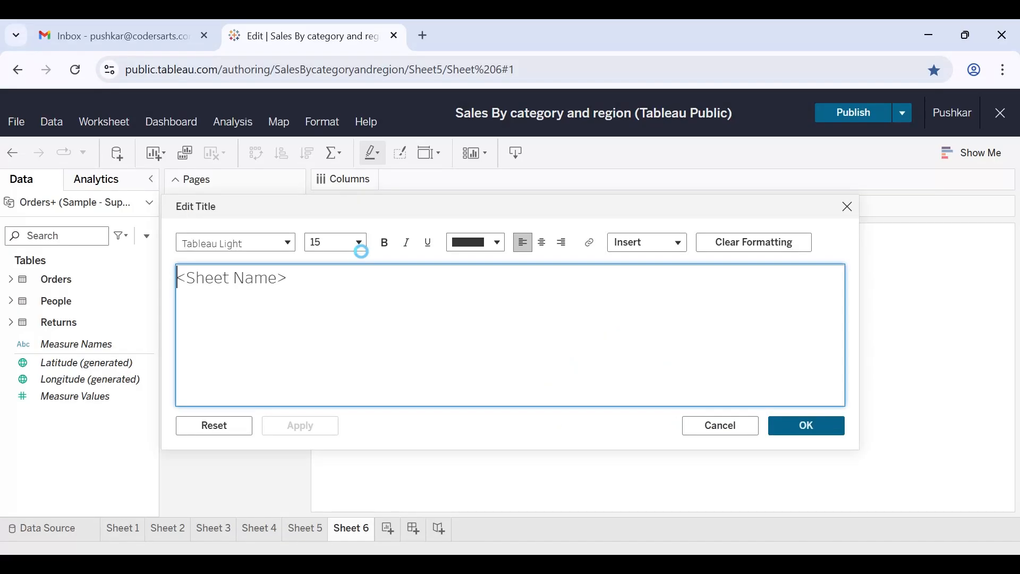
type("Sc")
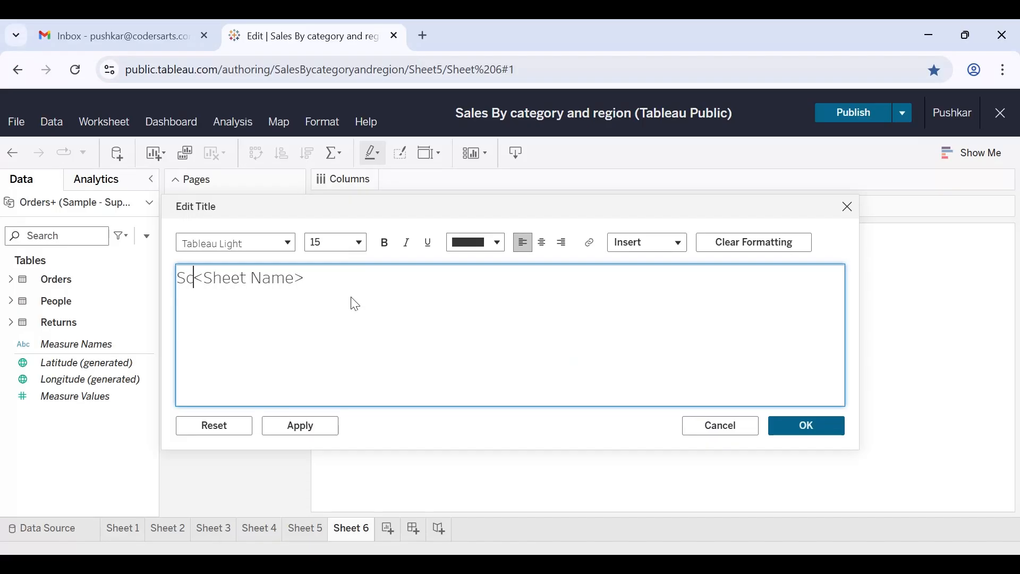
type("att")
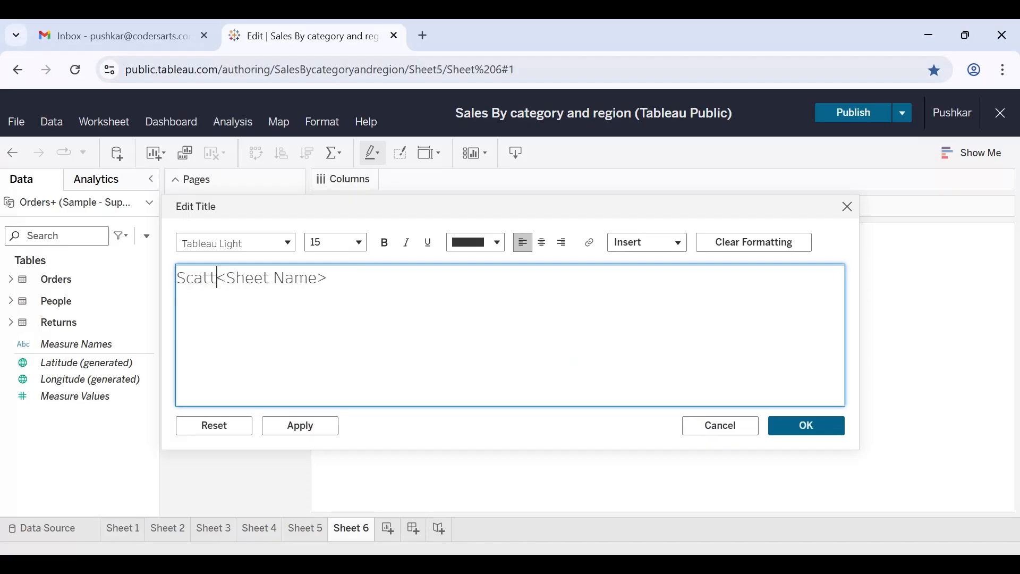
type("erPlo")
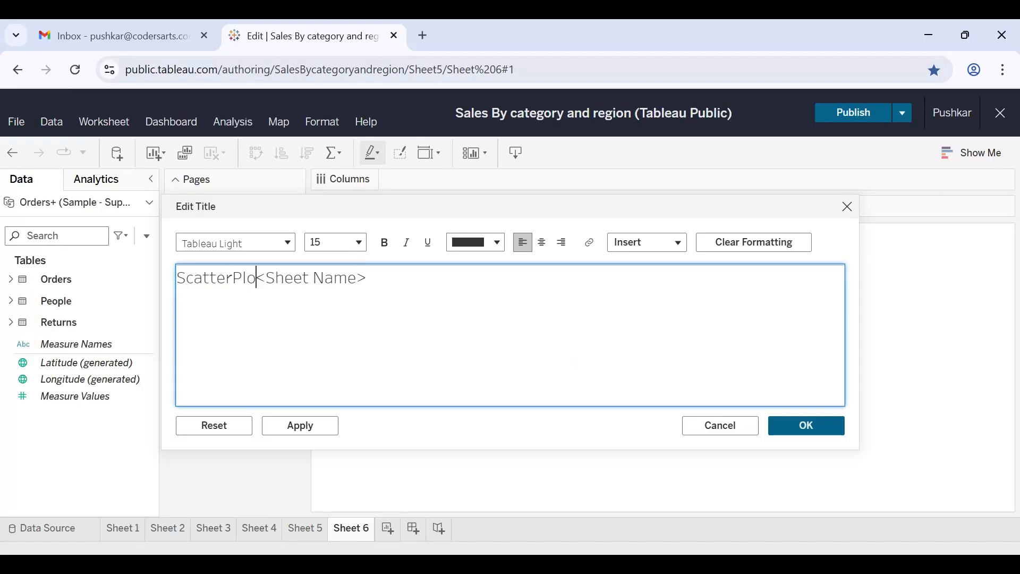
key("BackSpace")
key("BackSpace")
key("BackSpace")
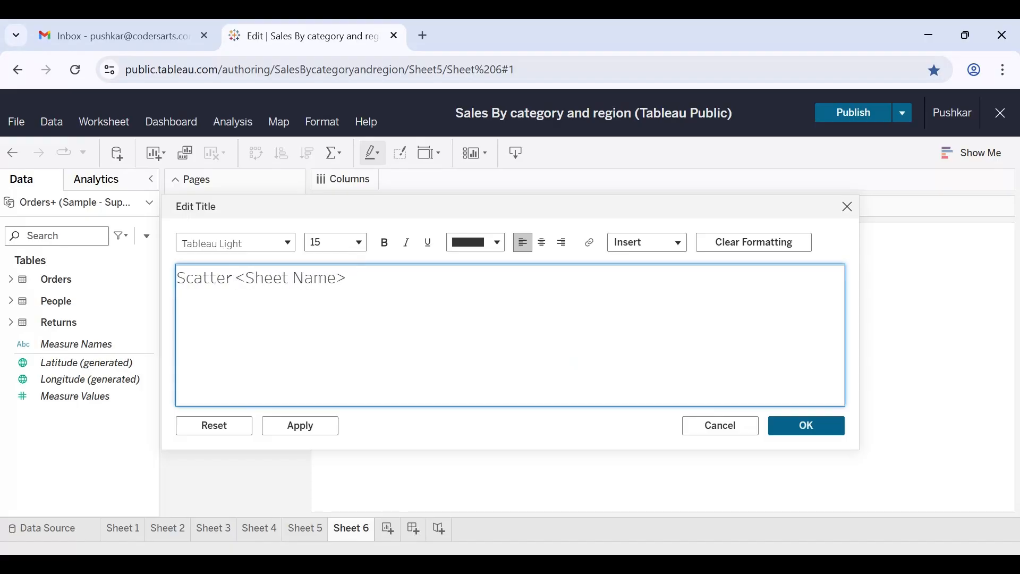
type("Plot")
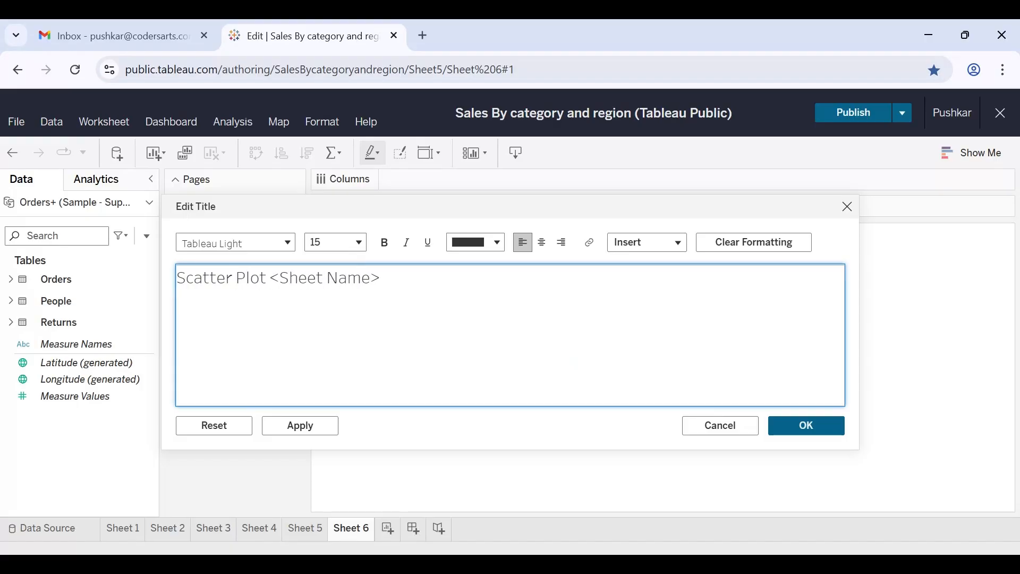
key("Delete")
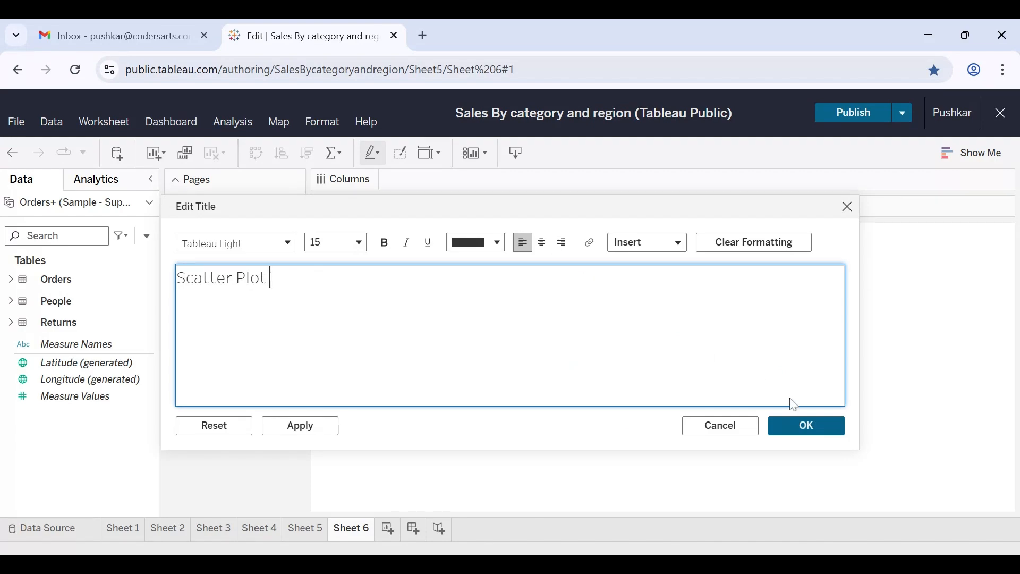
left_click(806, 424)
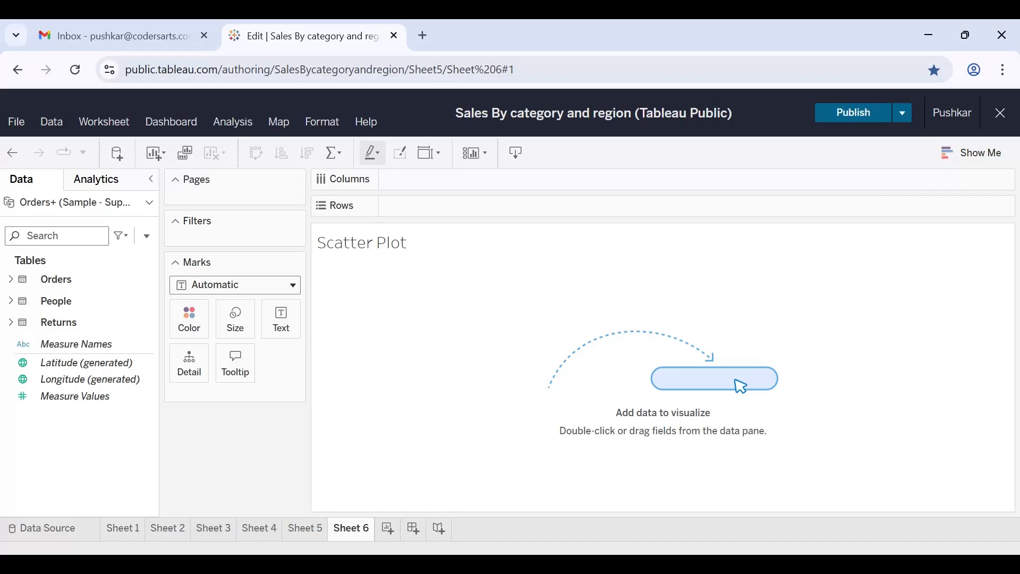
Plot Sales against Profit from the Orders table, with Sales on Columns and Profit on Rows.
left_click(27, 183)
left_click(13, 281)
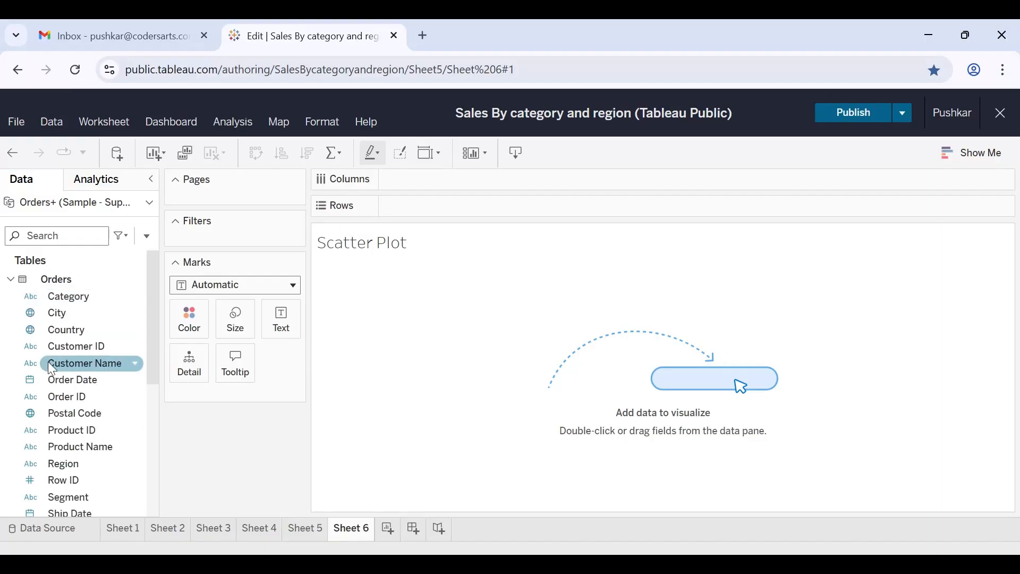
scroll(64, 425, "down", 3)
scroll(65, 425, "down", 1)
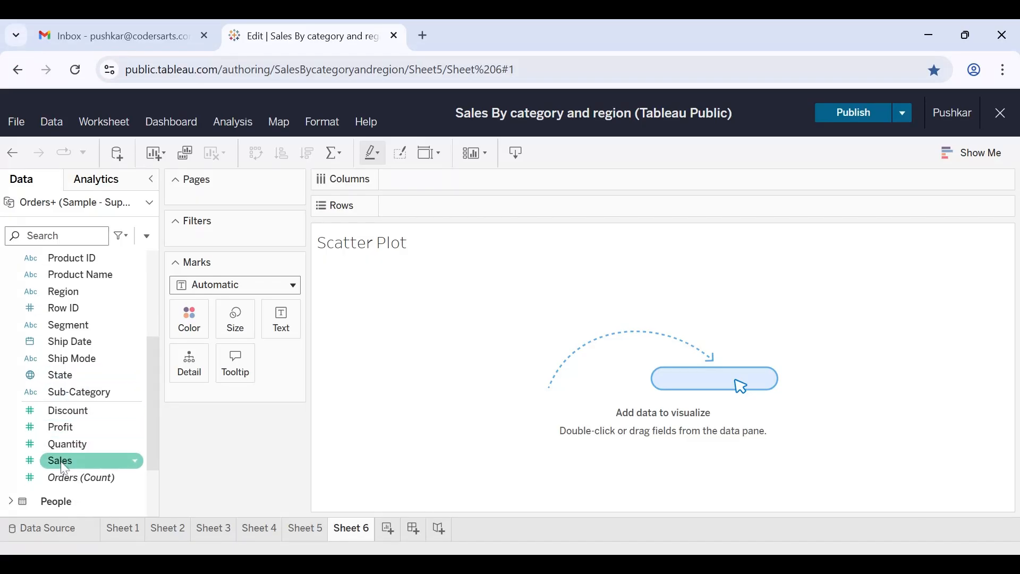
mouse_move(64, 468)
left_mouse_down()
mouse_move(138, 463)
mouse_move(507, 157)
mouse_move(436, 181)
left_mouse_up()
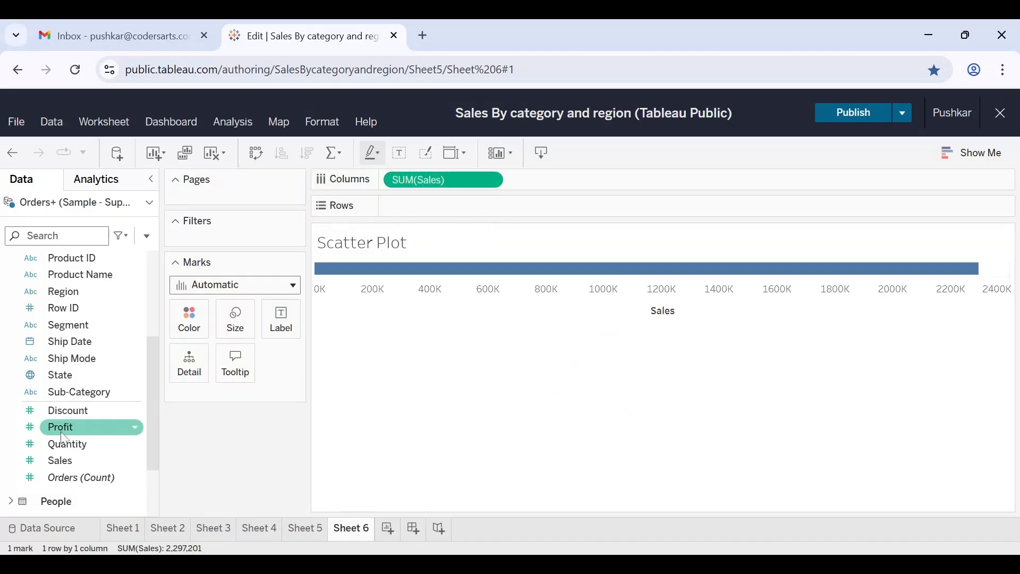
left_click_drag(64, 438, 445, 207)
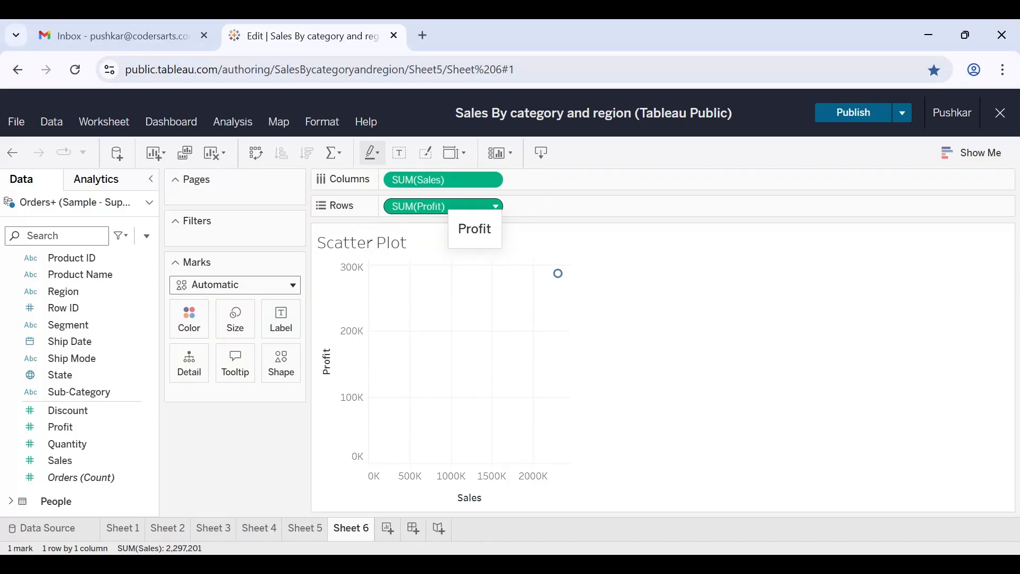
Turn off Aggregate Measures so the chart plots individual Sales and Profit records.
left_click(249, 131)
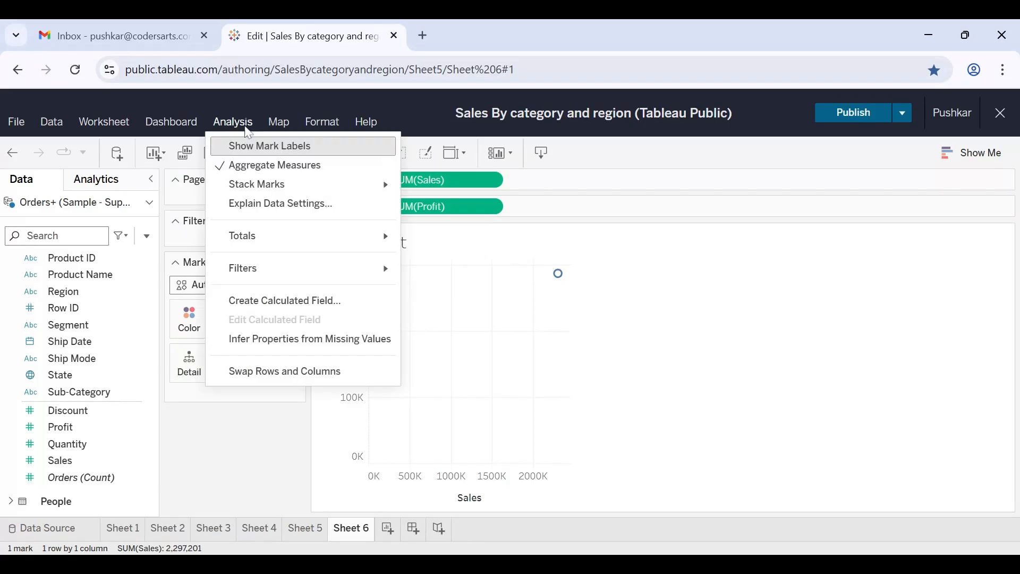
left_click(248, 132)
left_click(237, 121)
left_click(239, 171)
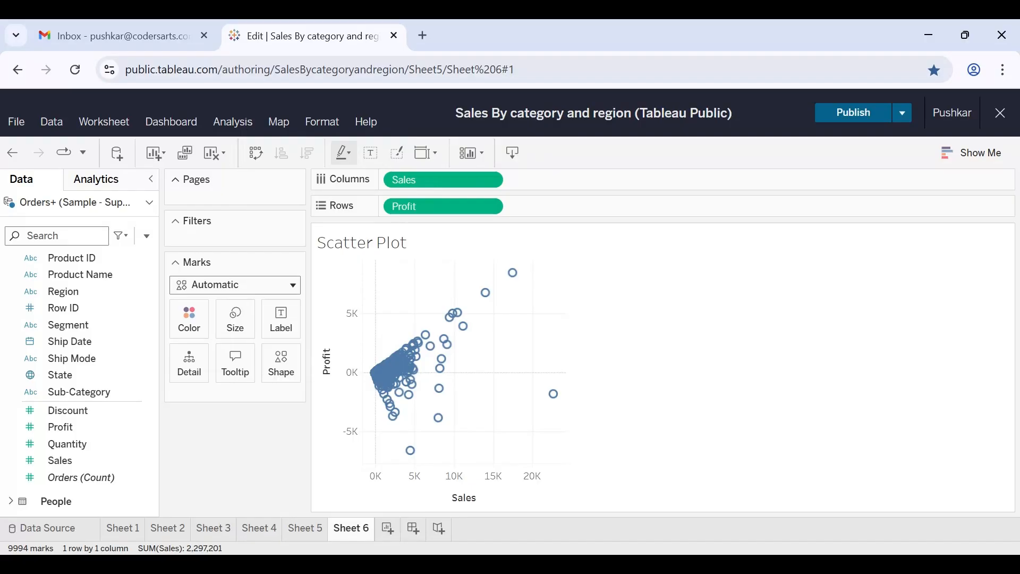
Add Category and Sub-Category from the Orders table as Detail on the scatter plot's marks.
left_click(80, 307)
scroll(87, 319, "up", 3)
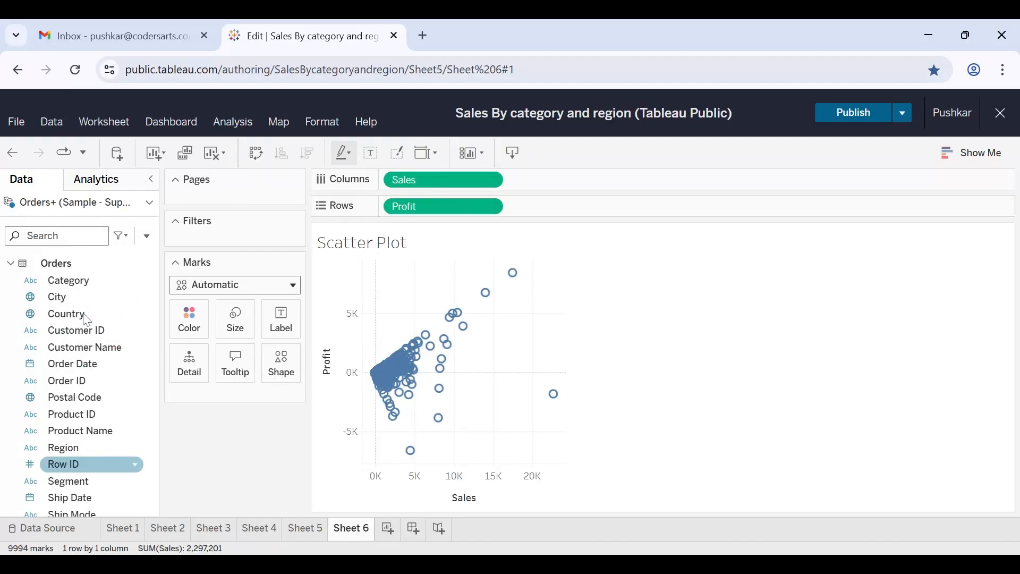
scroll(87, 319, "up", 1)
left_click(70, 296)
left_click_drag(69, 296, 196, 368)
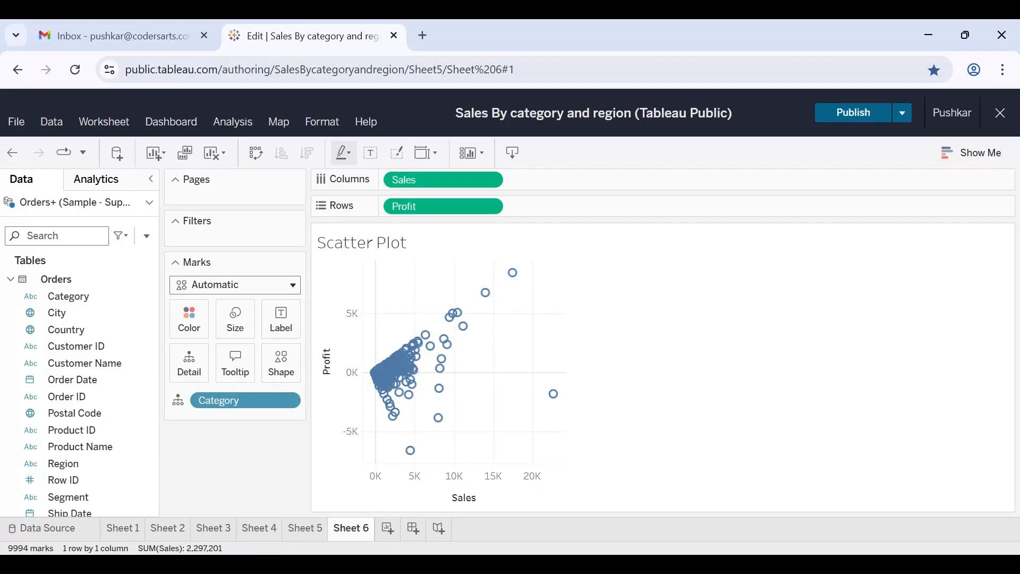
mouse_move(418, 361)
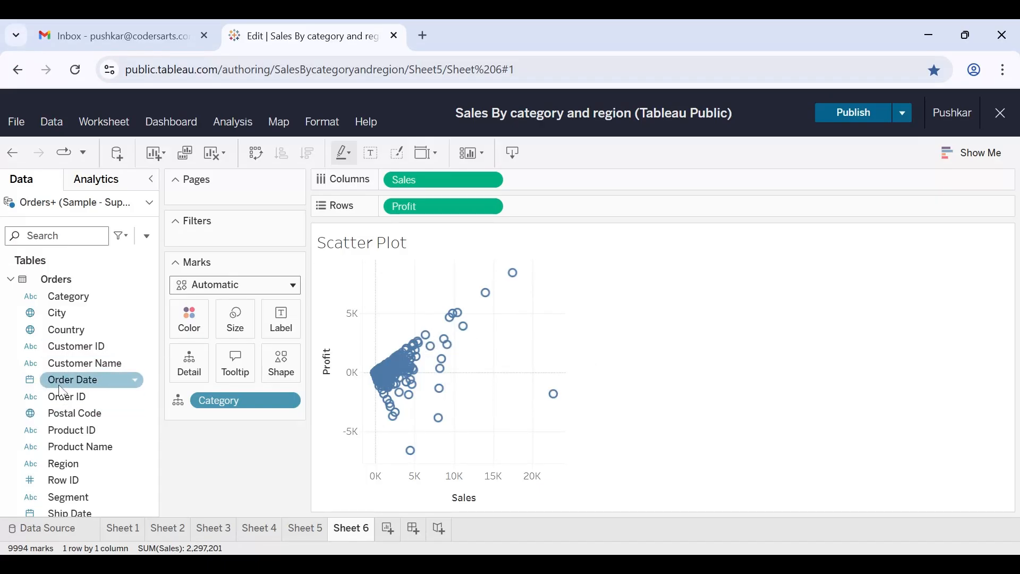
scroll(63, 396, "down", 3)
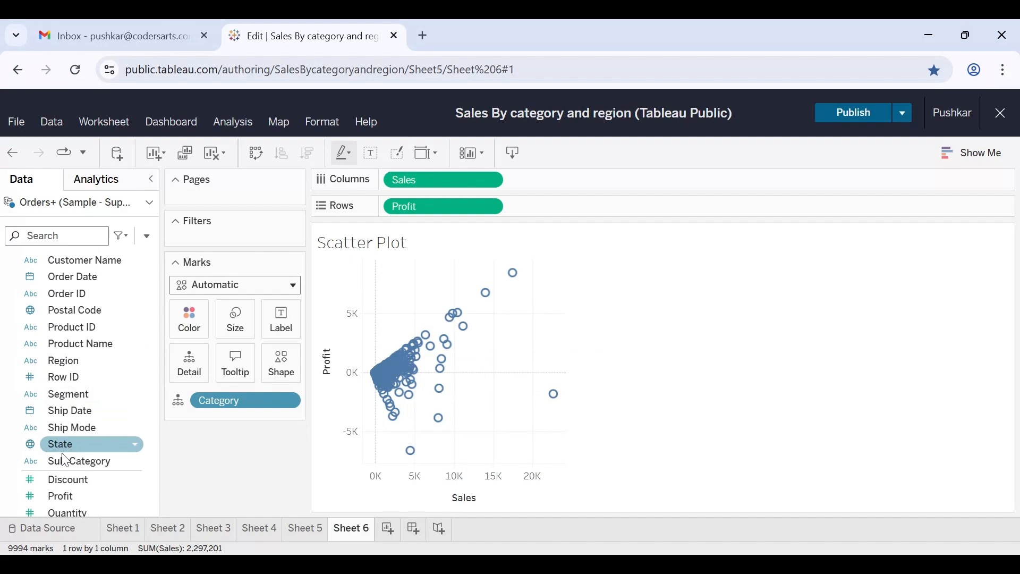
left_click_drag(64, 461, 190, 369)
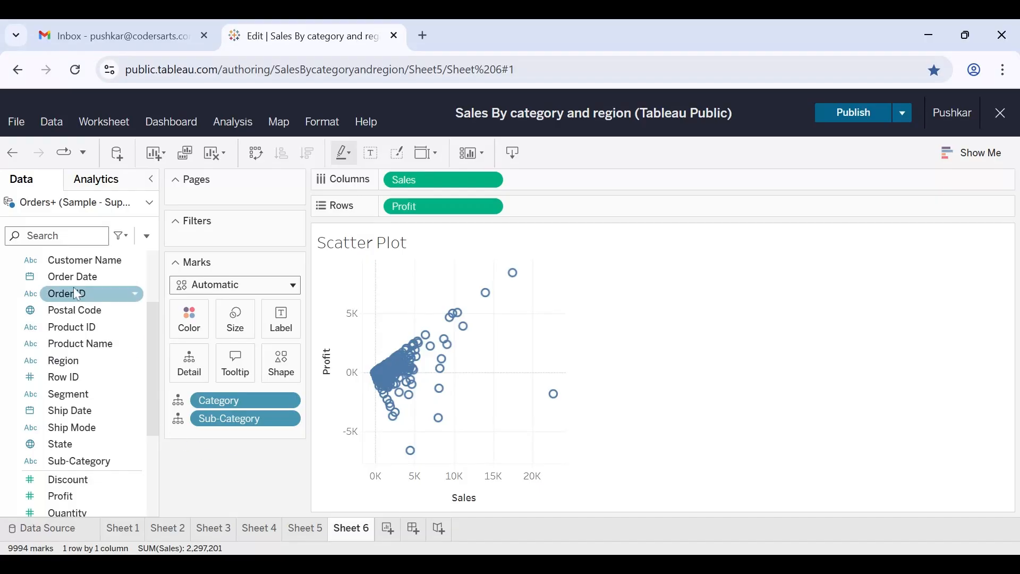
Color the scatter plot's marks by Category and set the mark size to 11%.
scroll(77, 319, "up", 3)
left_click_drag(68, 296, 193, 320)
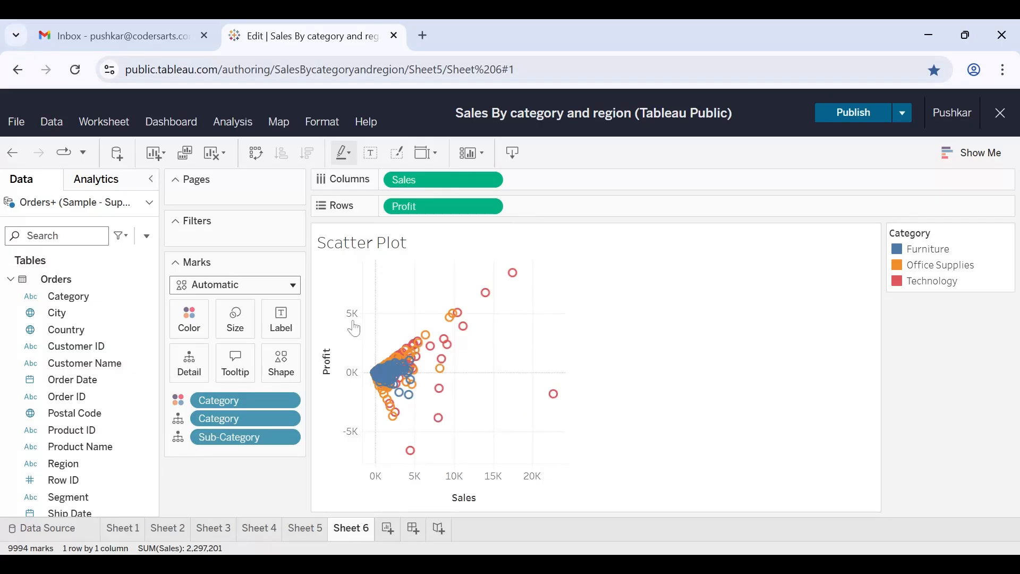
left_click(237, 330)
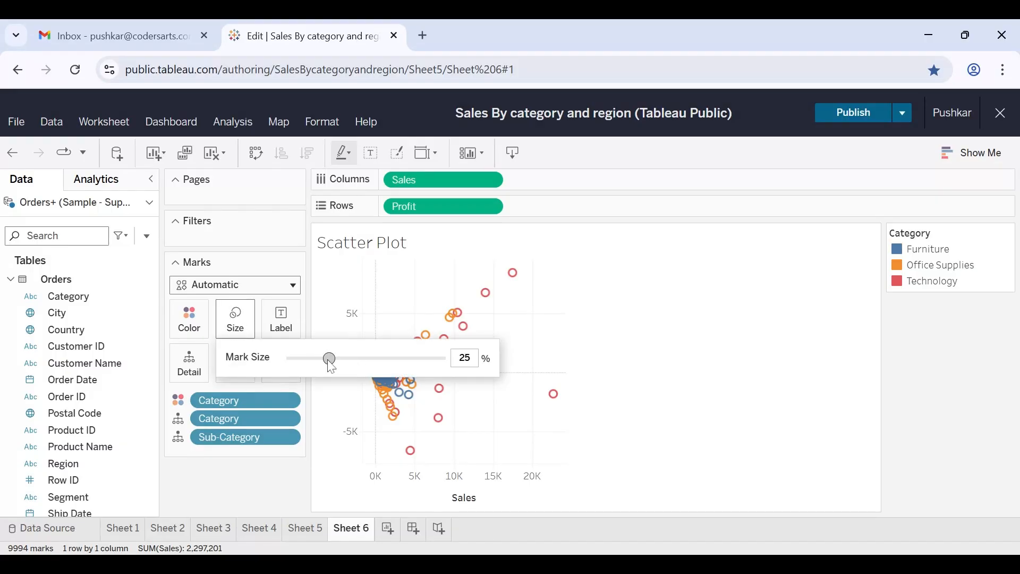
left_click_drag(328, 361, 302, 365)
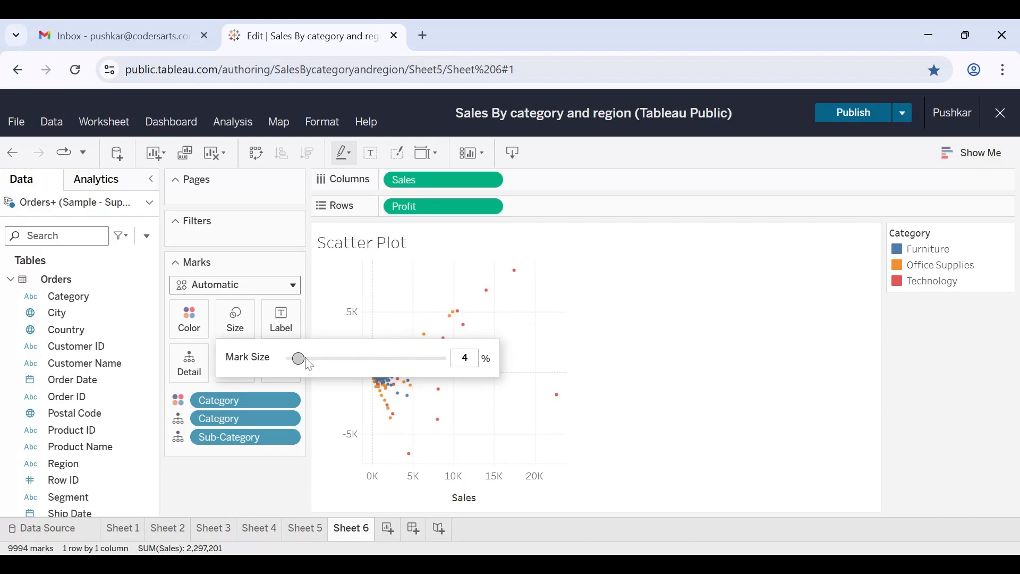
left_click_drag(298, 359, 308, 359)
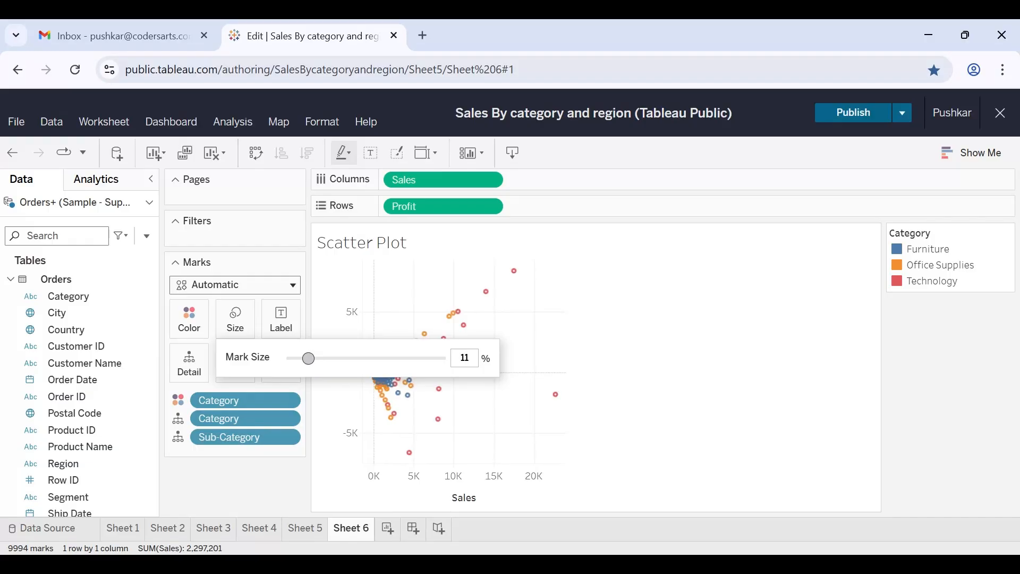
left_click(450, 286)
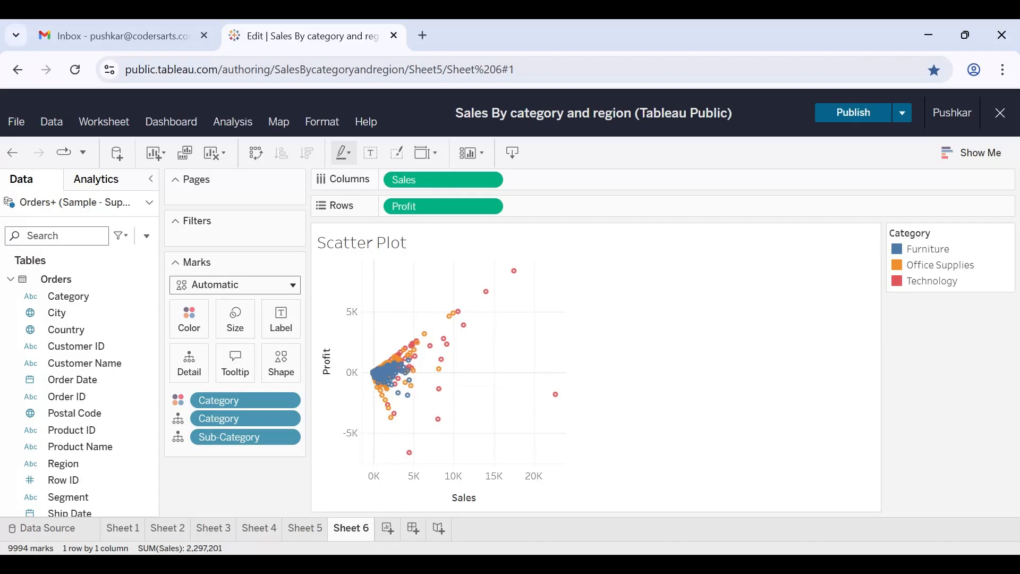
Try Square as the mark type, and settle on Circle for the scatter plot's marks.
left_click(240, 289)
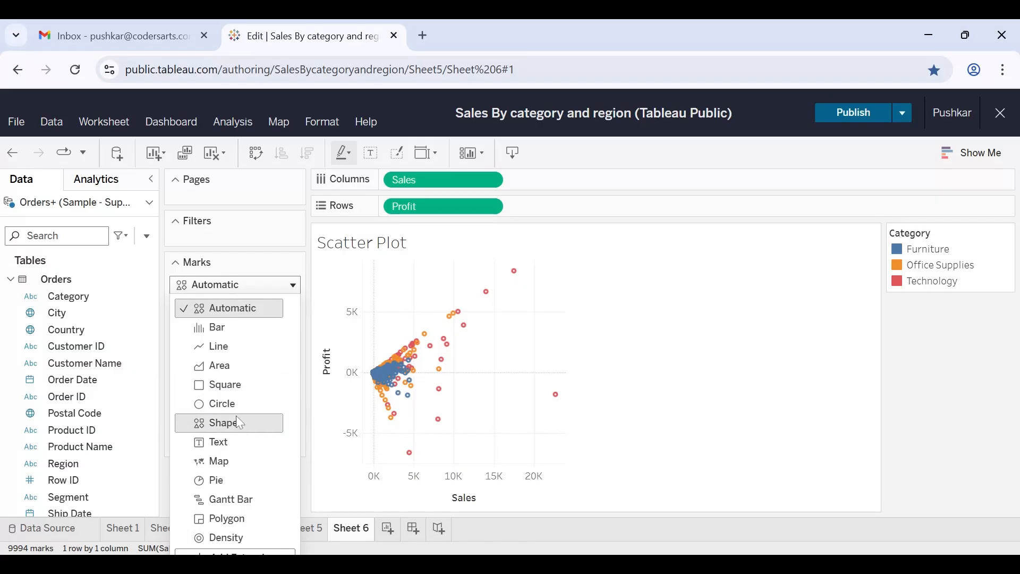
left_click(226, 386)
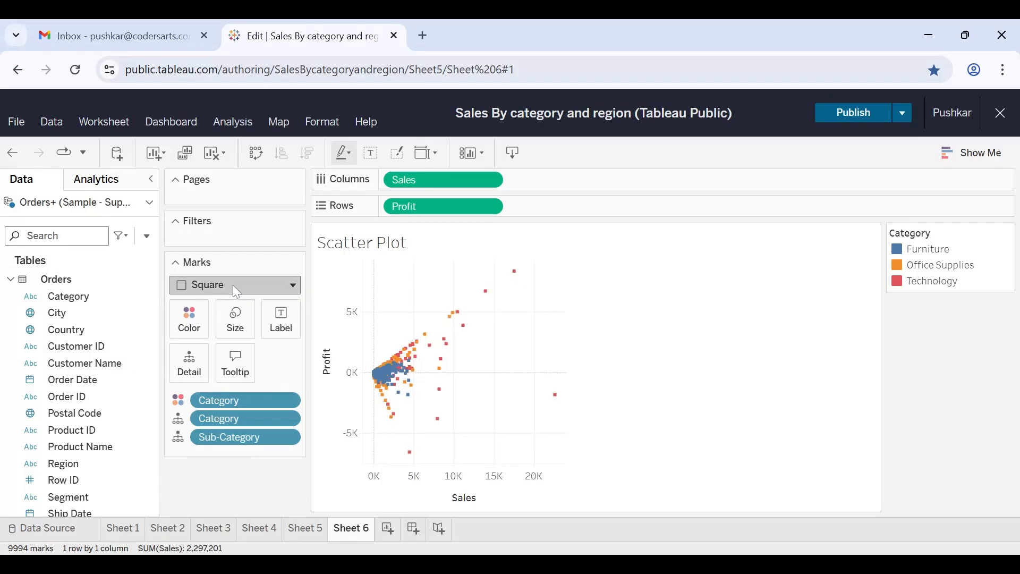
left_click(233, 287)
left_click(222, 399)
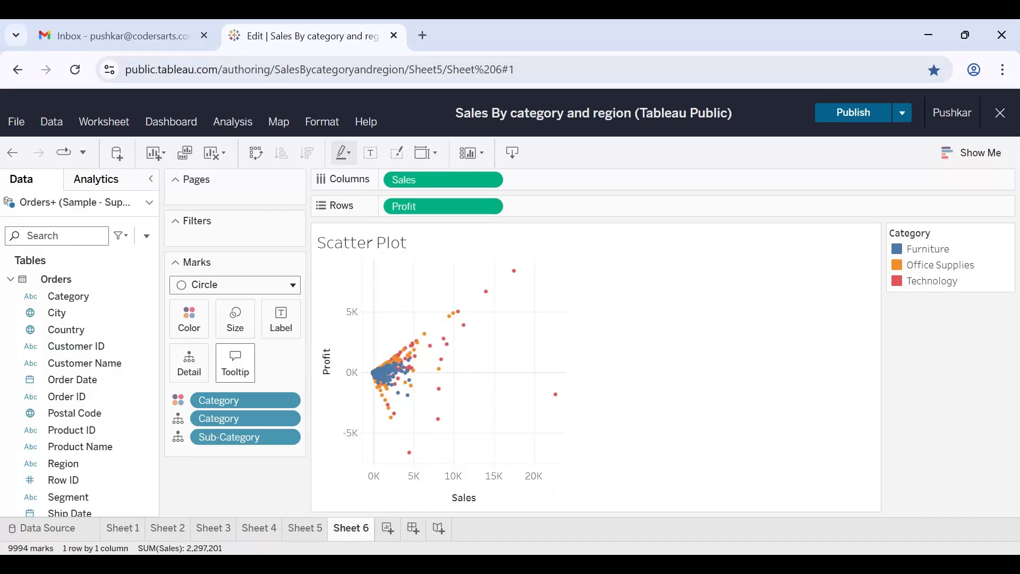
Make the Category line bold in the scatter plot's tooltip.
mouse_move(404, 369)
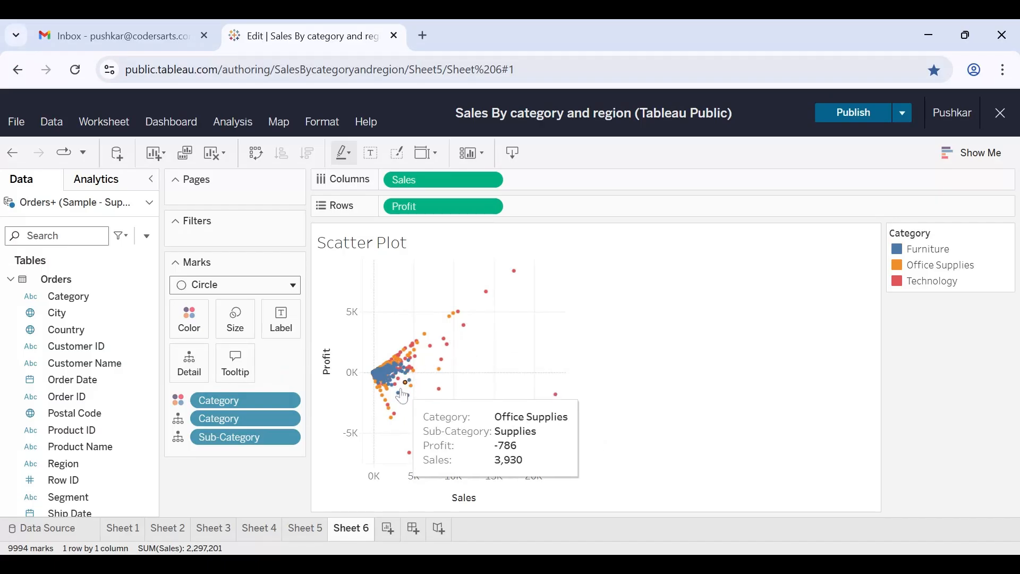
mouse_move(451, 354)
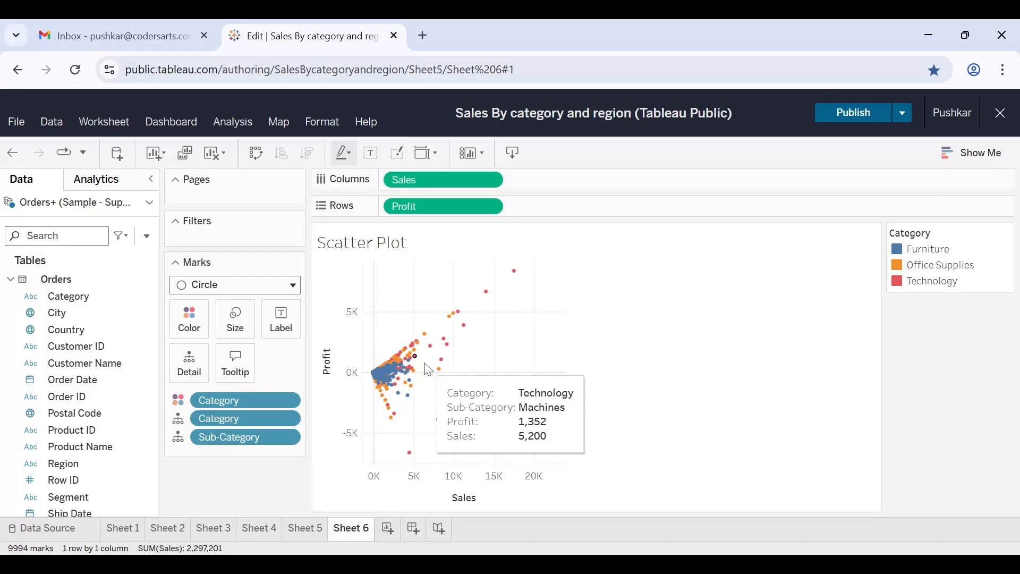
left_click(237, 370)
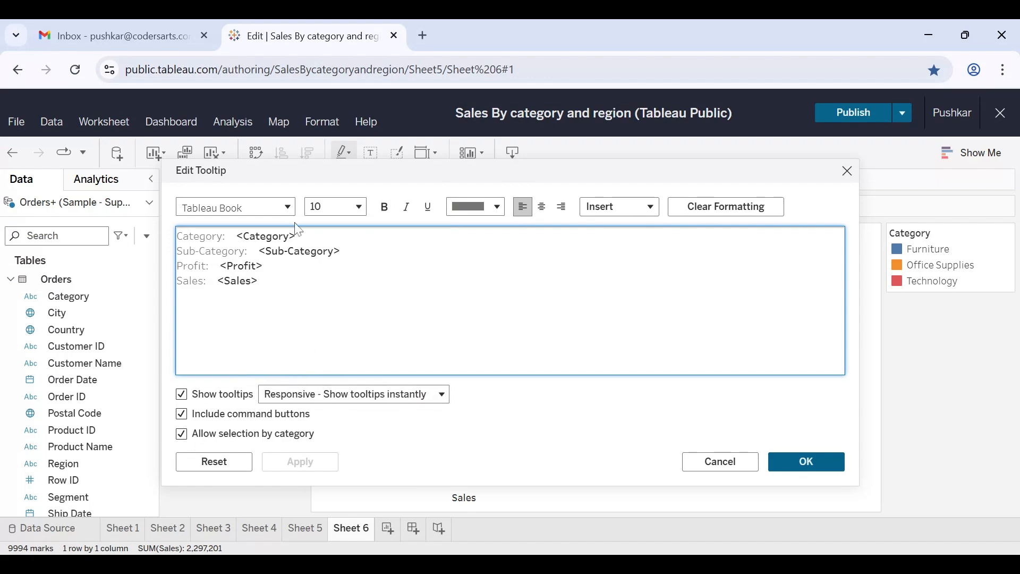
left_click_drag(295, 236, 172, 238)
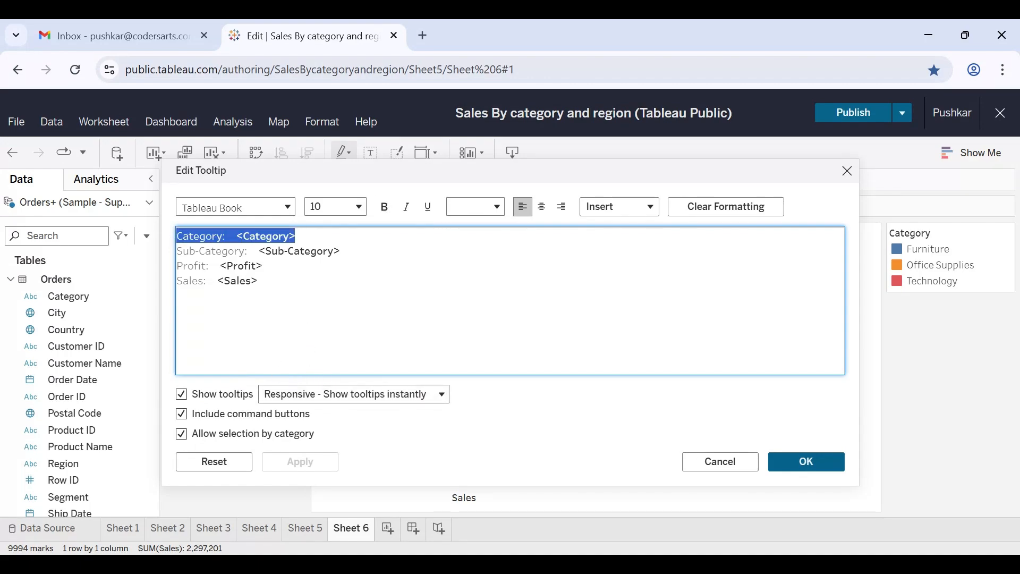
left_click(385, 206)
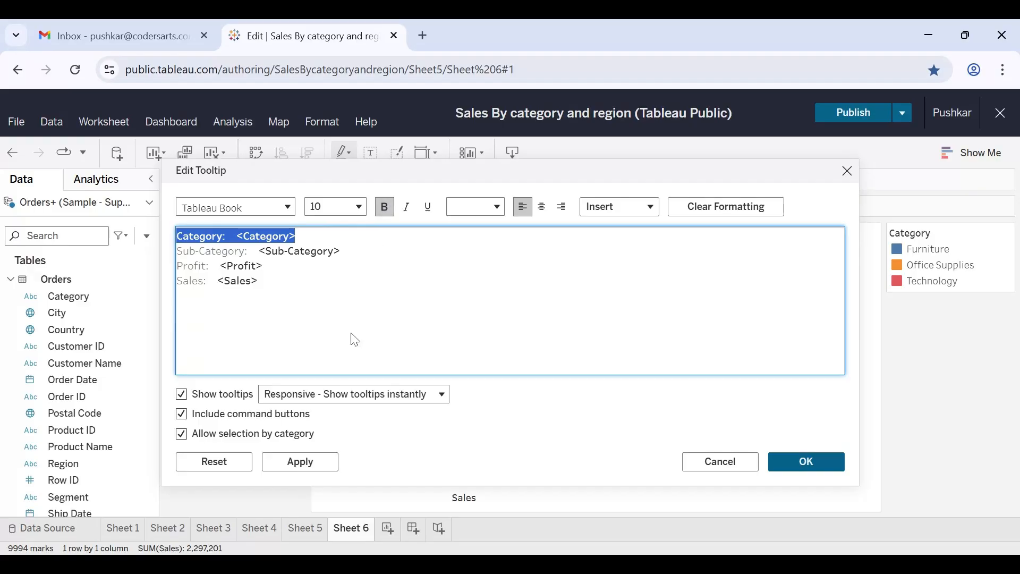
left_click(356, 367)
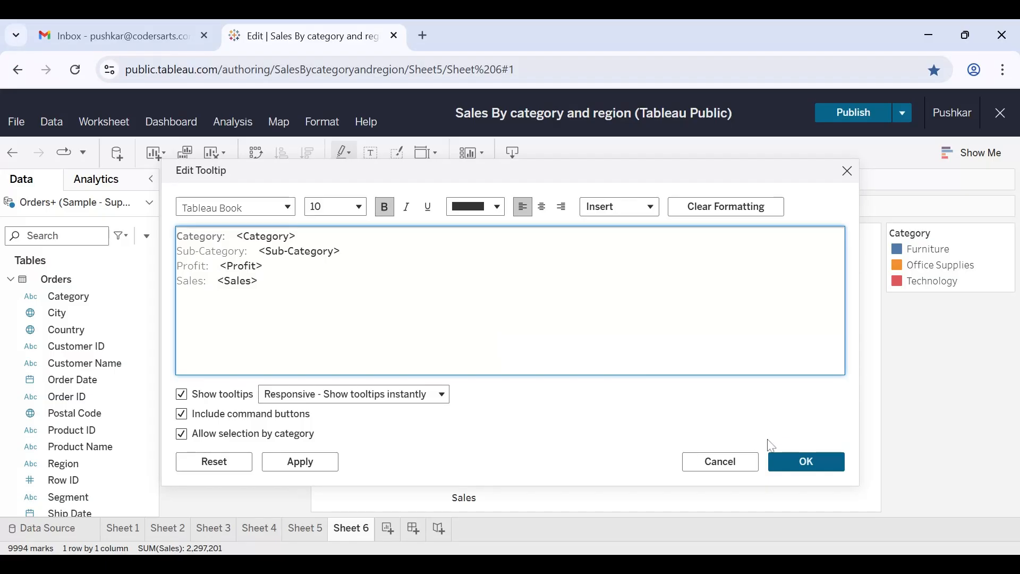
left_click(809, 462)
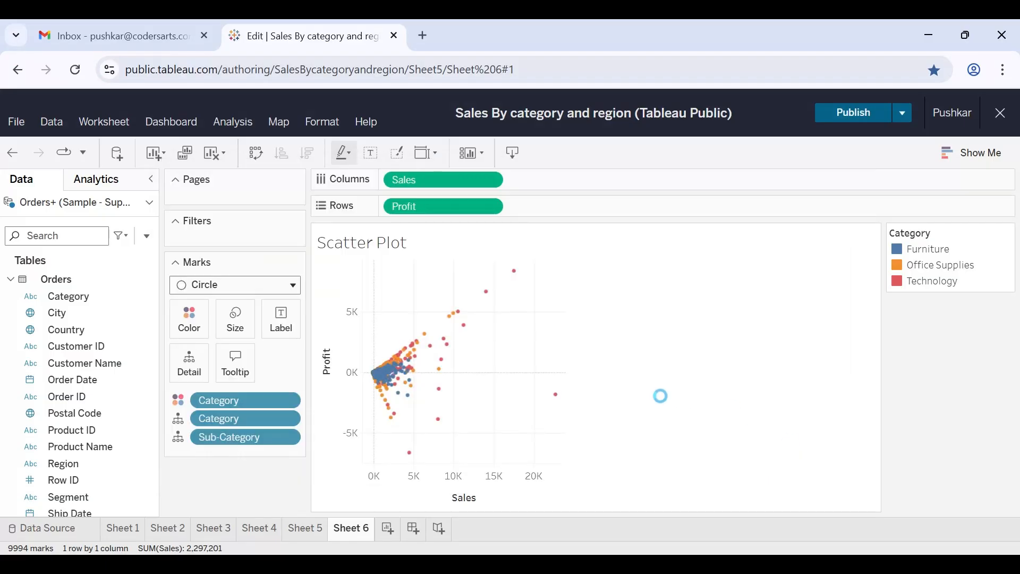
mouse_move(412, 356)
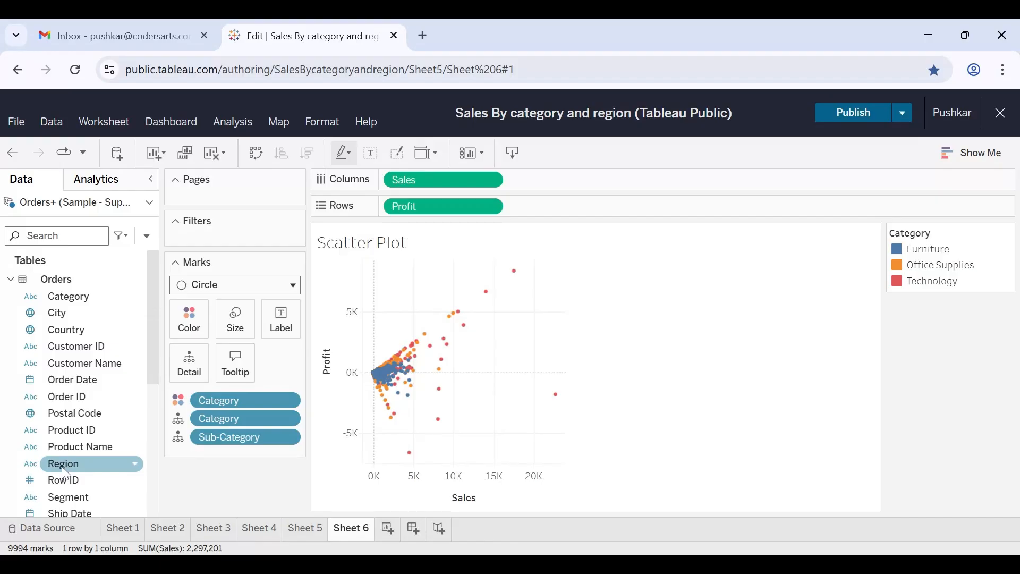
Filter the scatter plot by Region with all regions included, and show the Region filter beside the chart.
left_click_drag(64, 473, 231, 238)
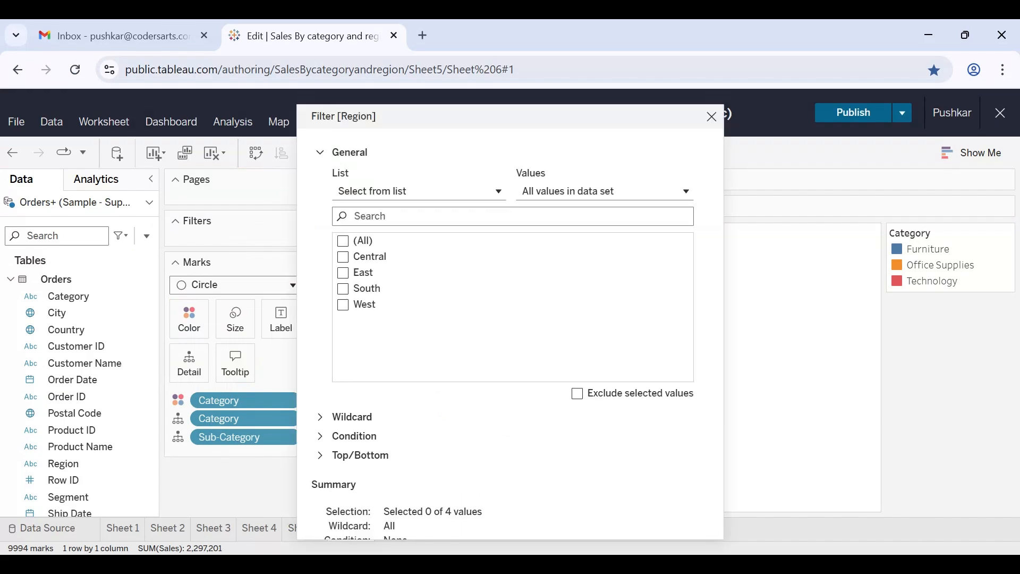
left_click(347, 246)
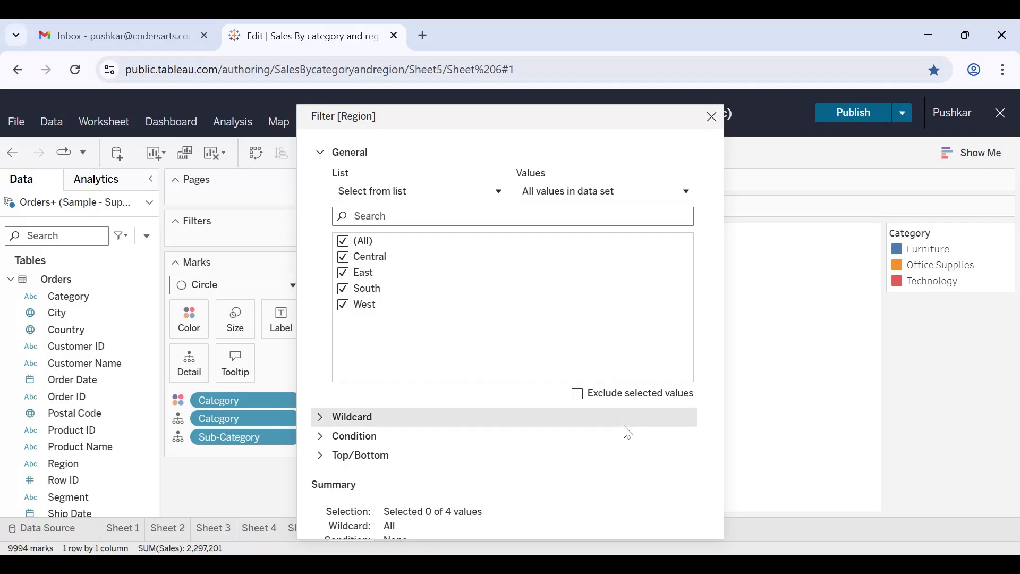
scroll(620, 479, "down", 2)
left_click(660, 520)
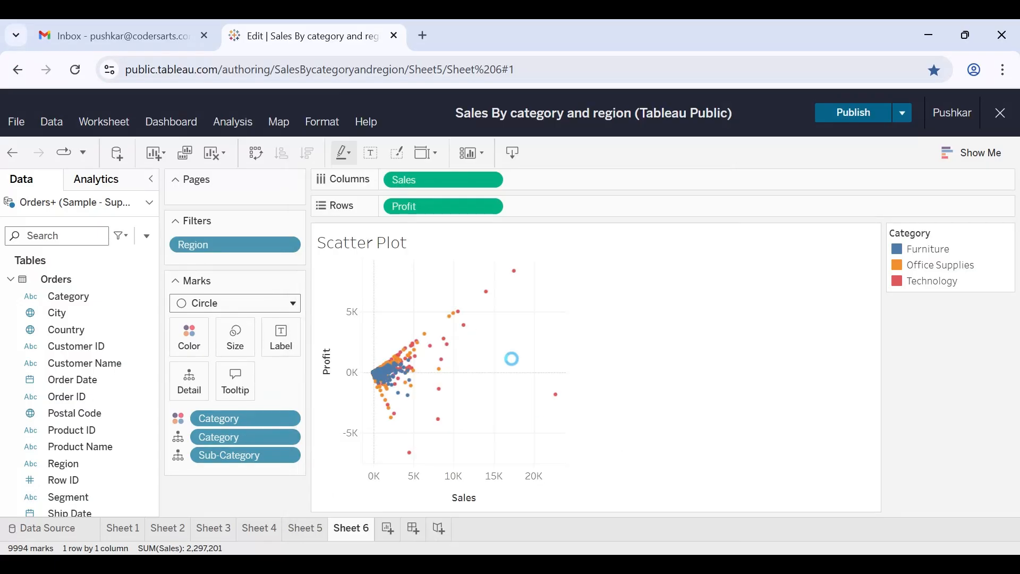
left_click(294, 246)
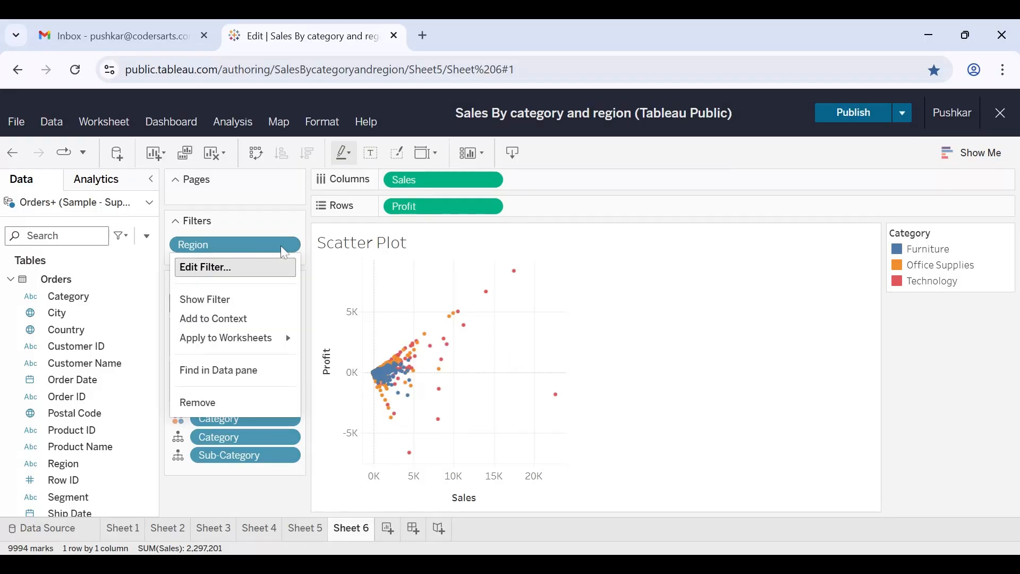
left_click(224, 303)
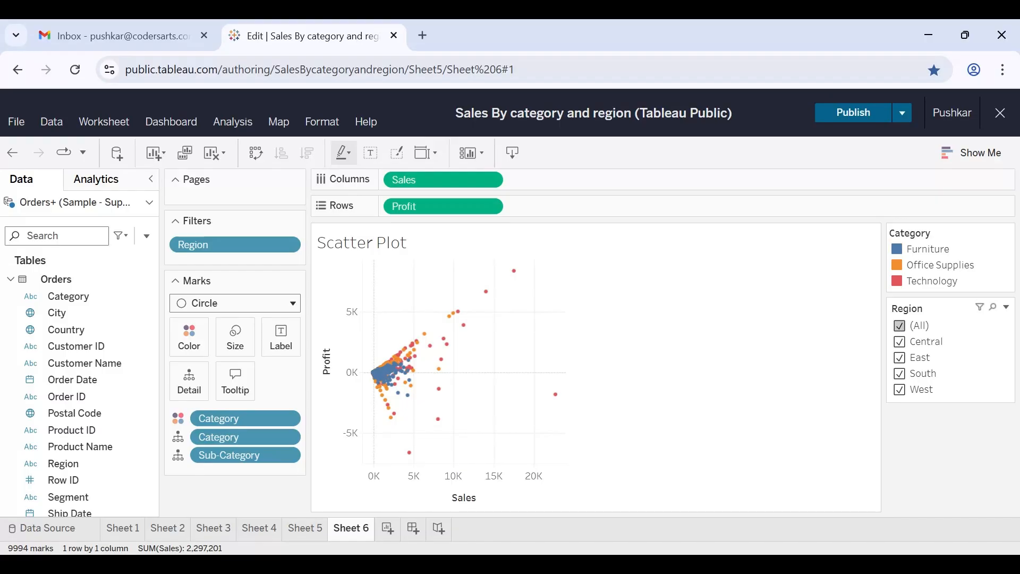
Try the Region filter with only East, add Central, and restore all regions.
left_click(899, 326)
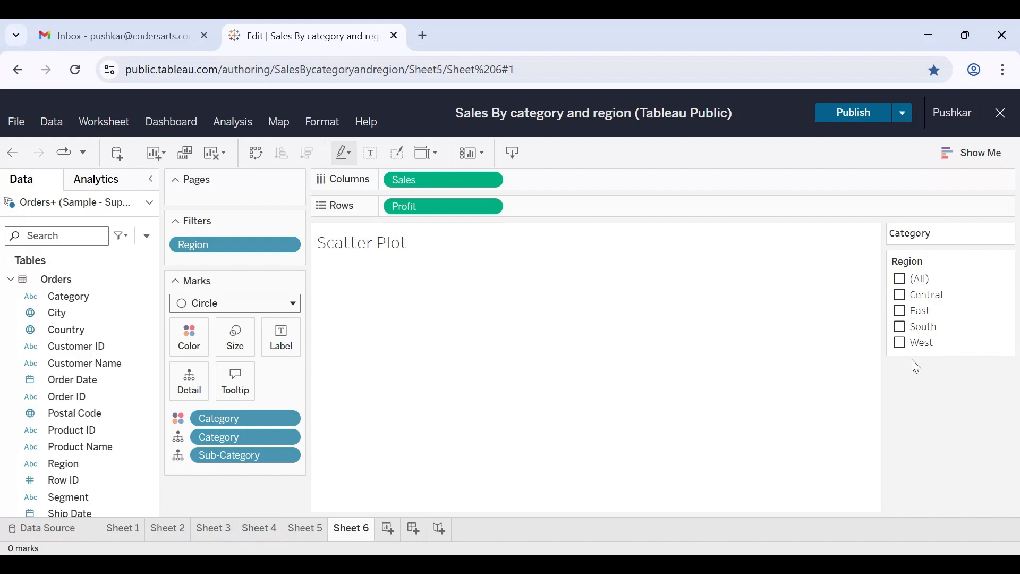
left_click(900, 312)
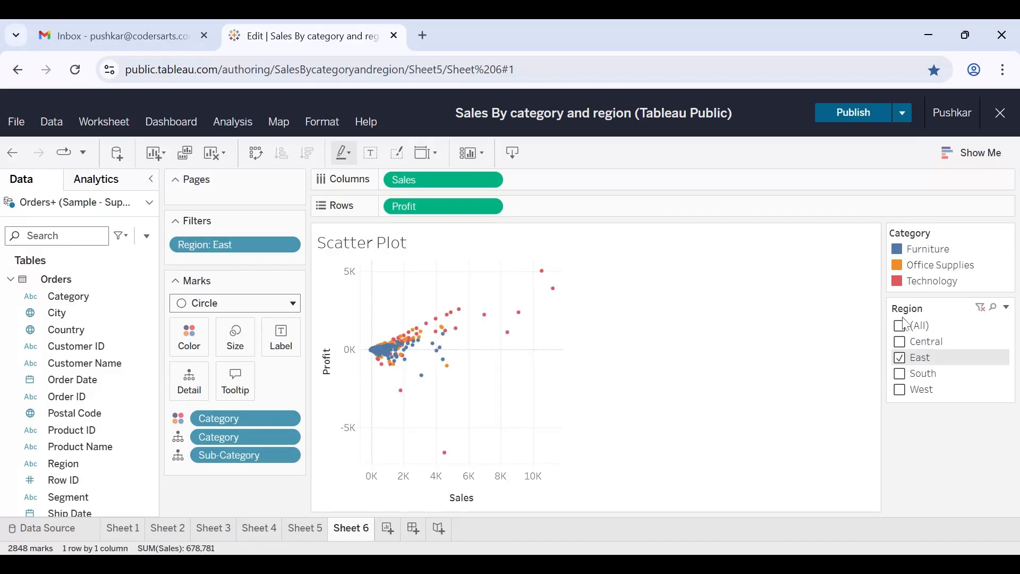
left_click(901, 342)
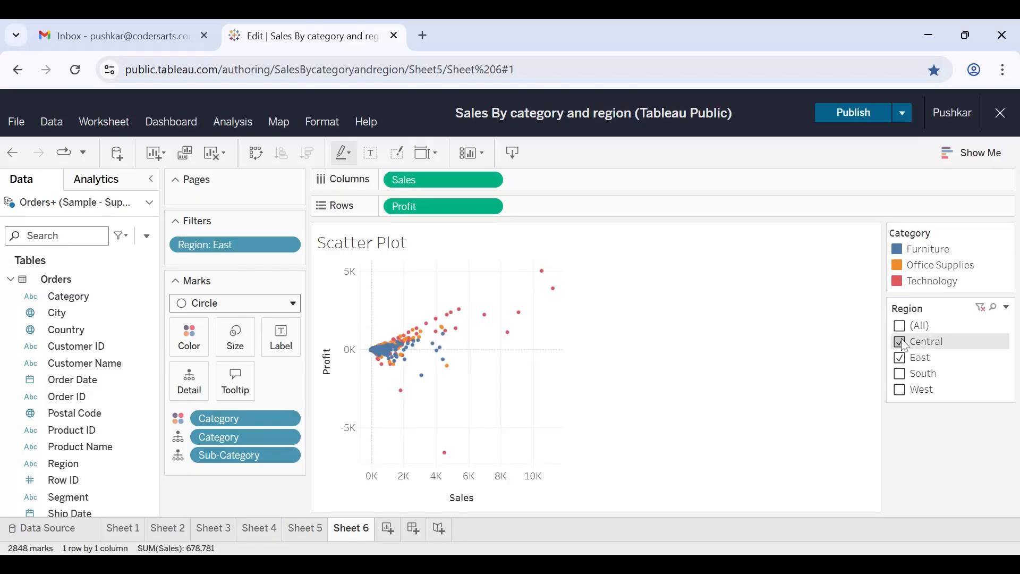
left_click(900, 326)
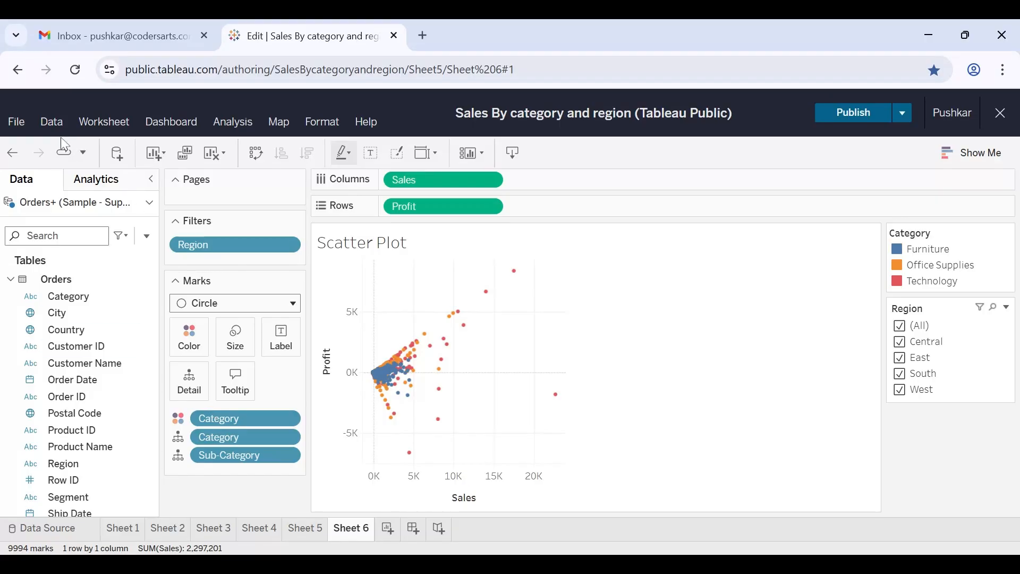
Add linear trend lines to the scatter plot.
left_click(103, 187)
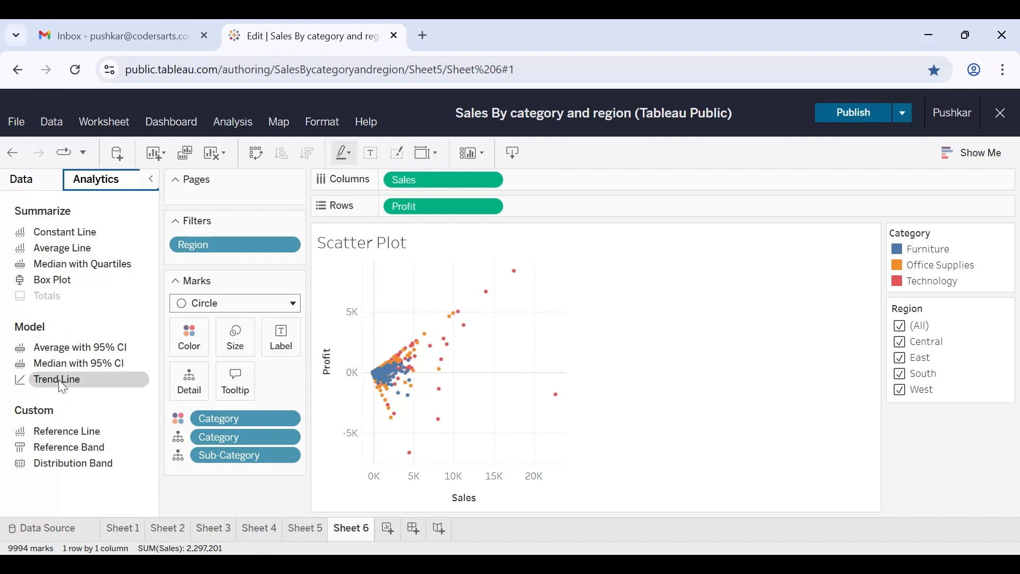
left_click_drag(58, 379, 457, 267)
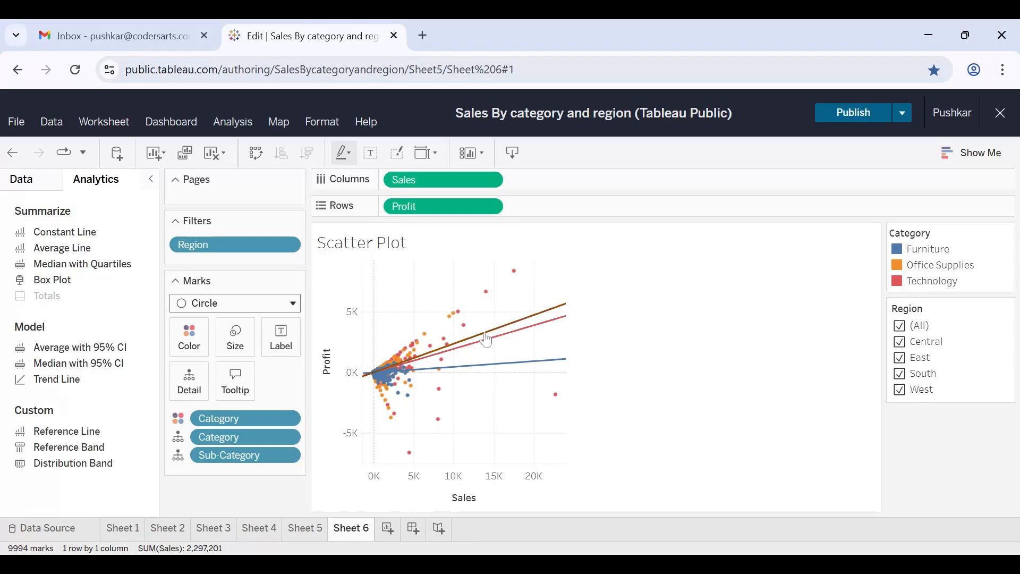
mouse_move(487, 339)
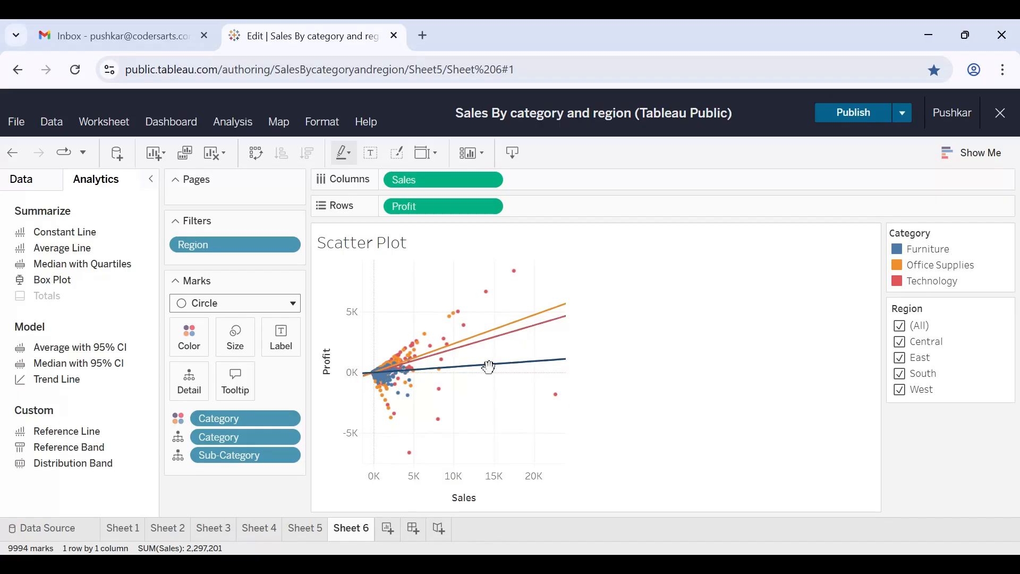
mouse_move(489, 367)
Change the sheet's title to "Sales Vs Profit Scatter Plot".
double_click(376, 246)
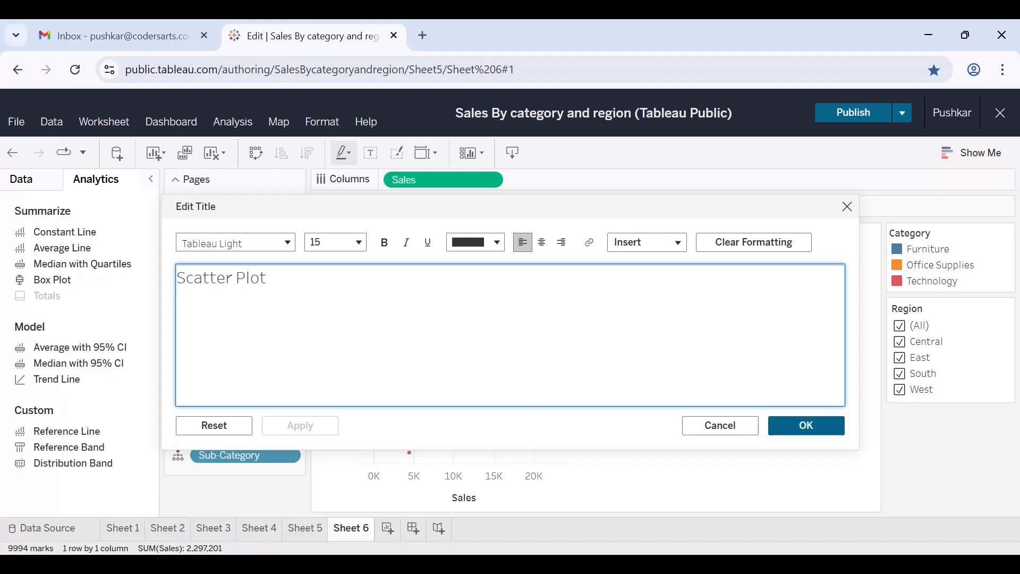
type("Sa")
type("les V")
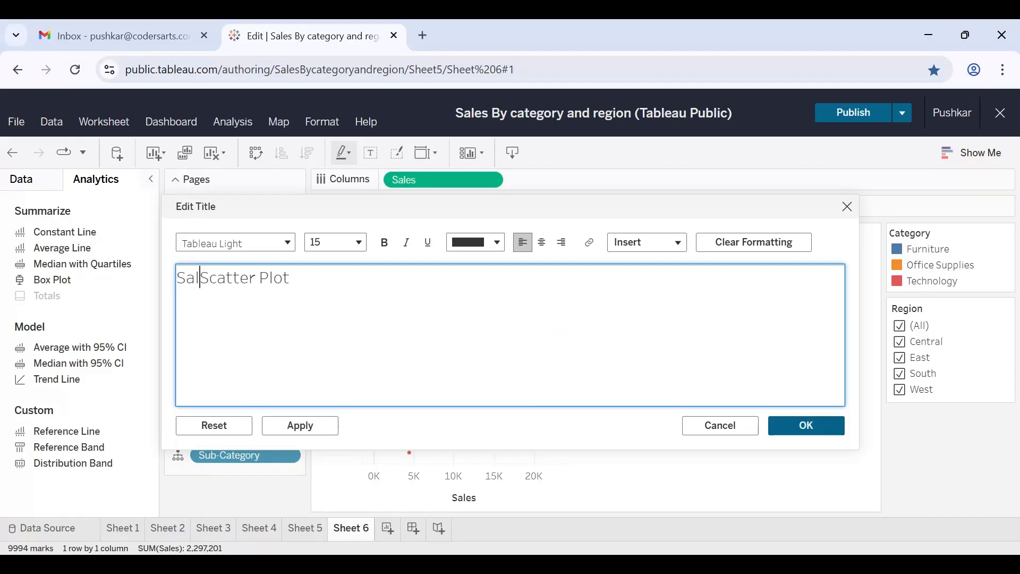
type("s S")
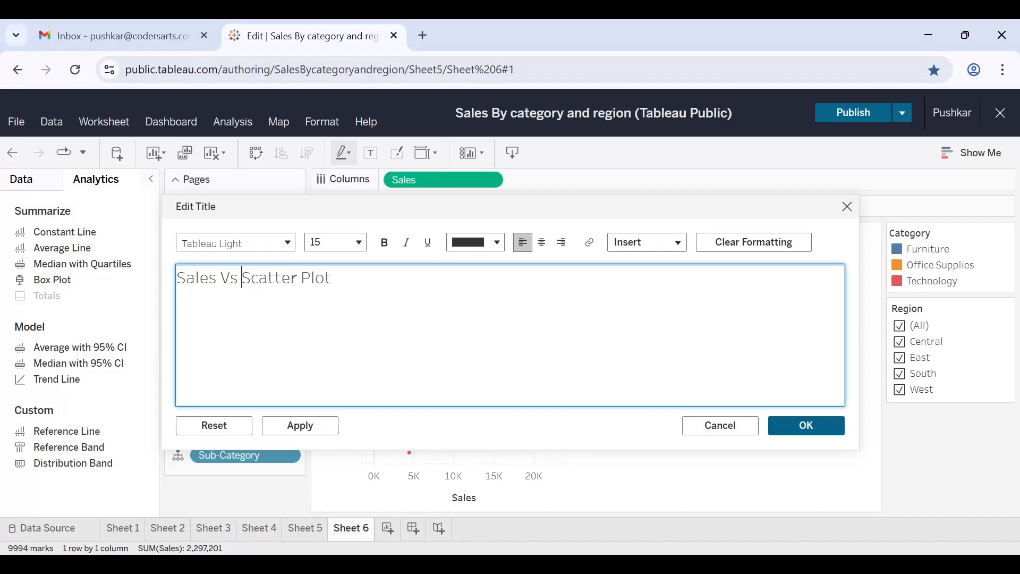
key("BackSpace")
type("Profi")
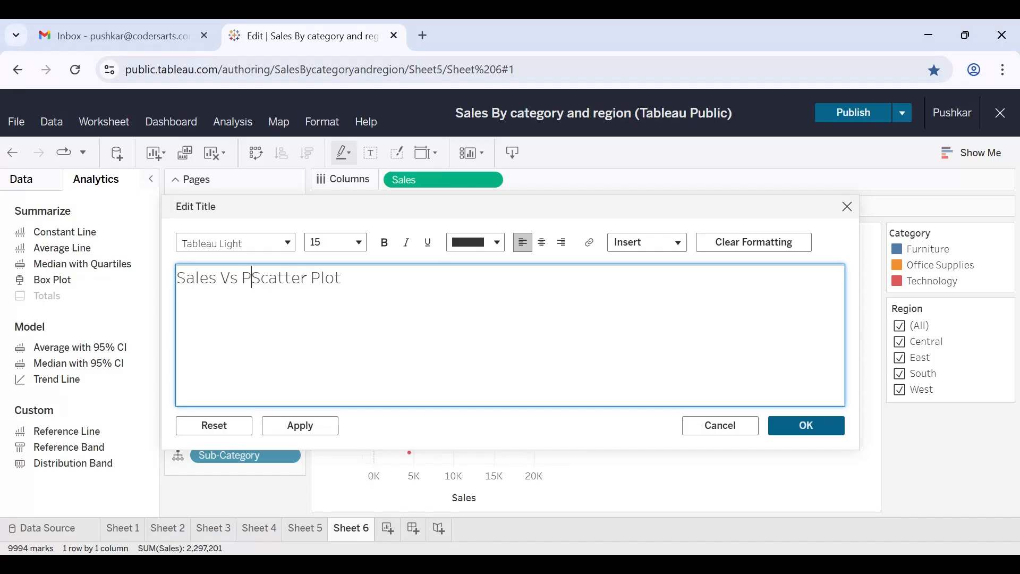
type("t")
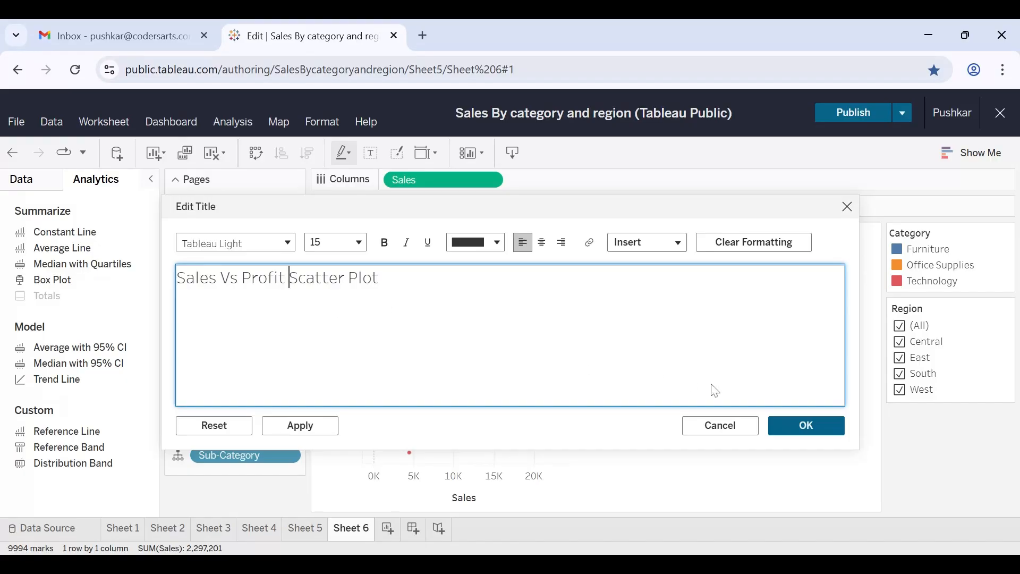
left_click(823, 435)
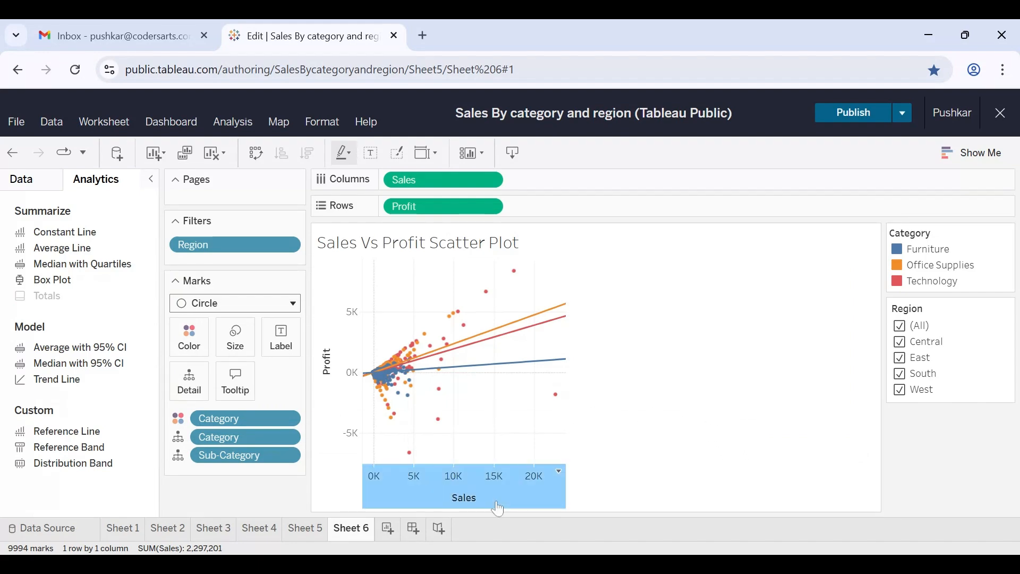
Review the range, scale and title settings of the Sales axis.
right_click(493, 480)
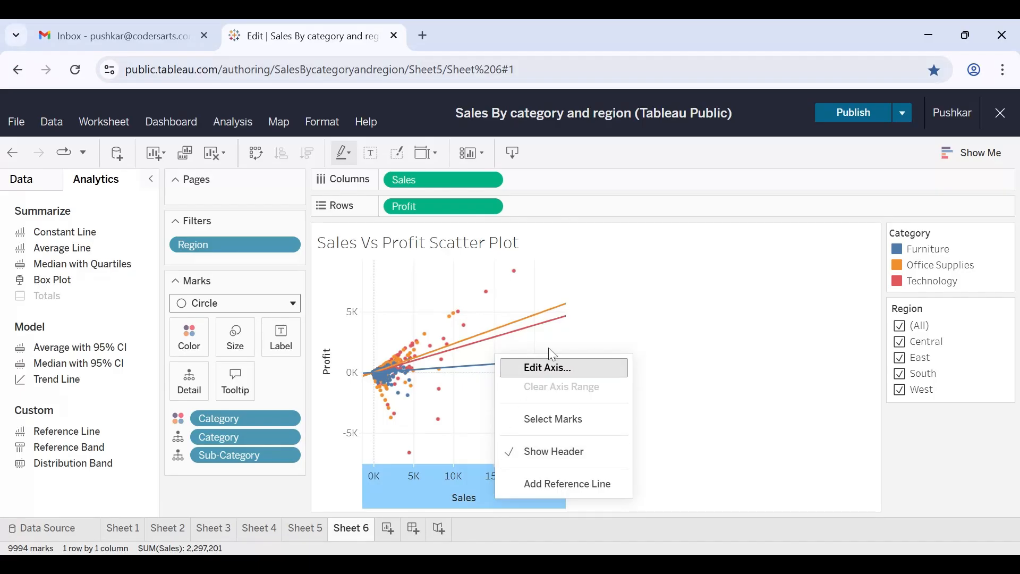
left_click(554, 374)
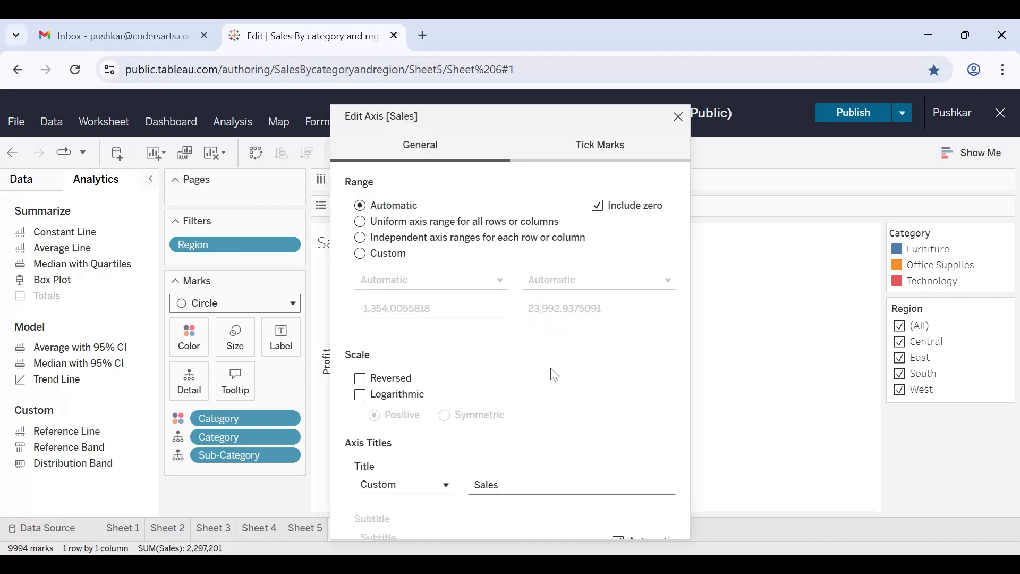
left_click(553, 484)
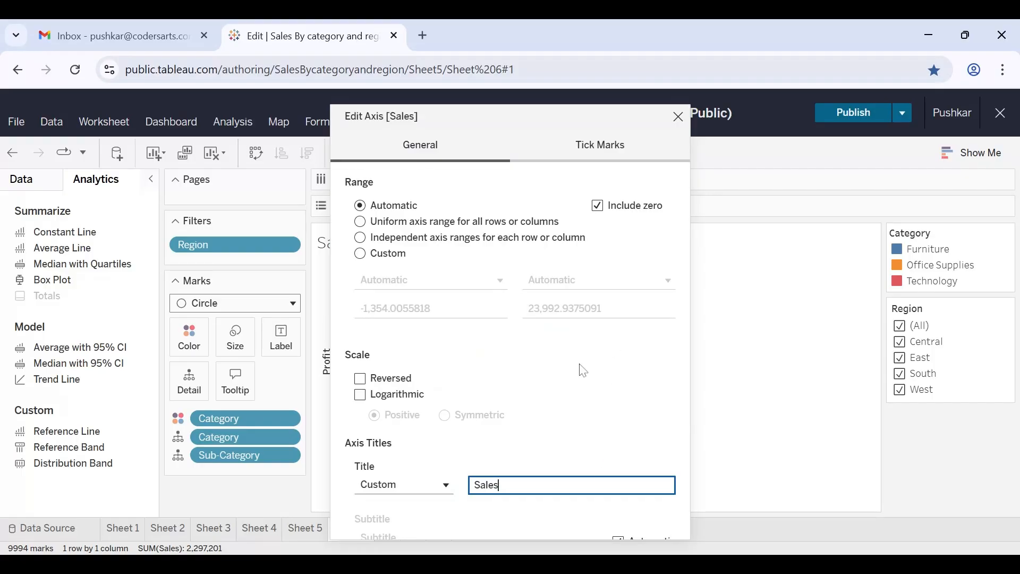
left_click(678, 117)
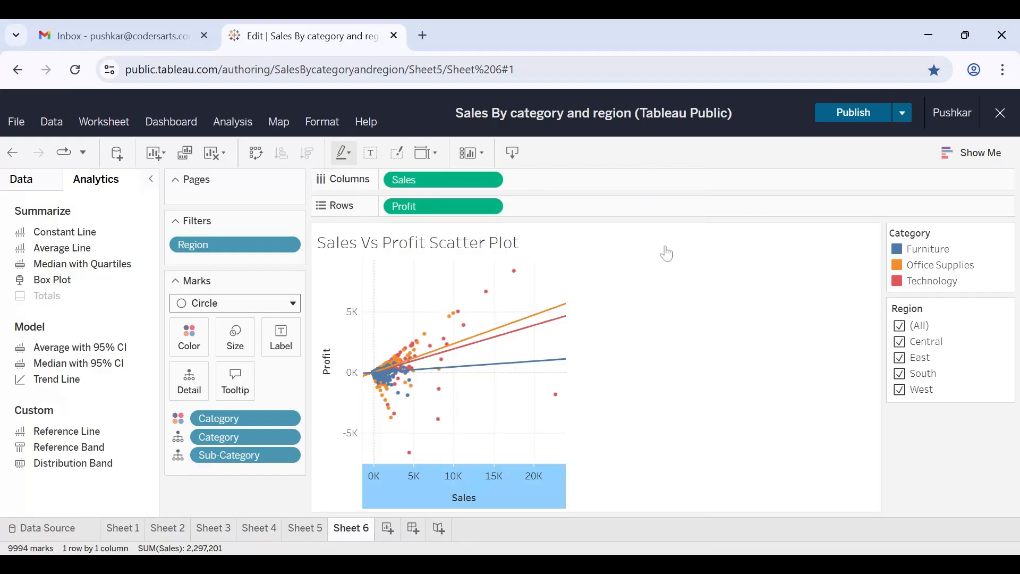
left_click(635, 378)
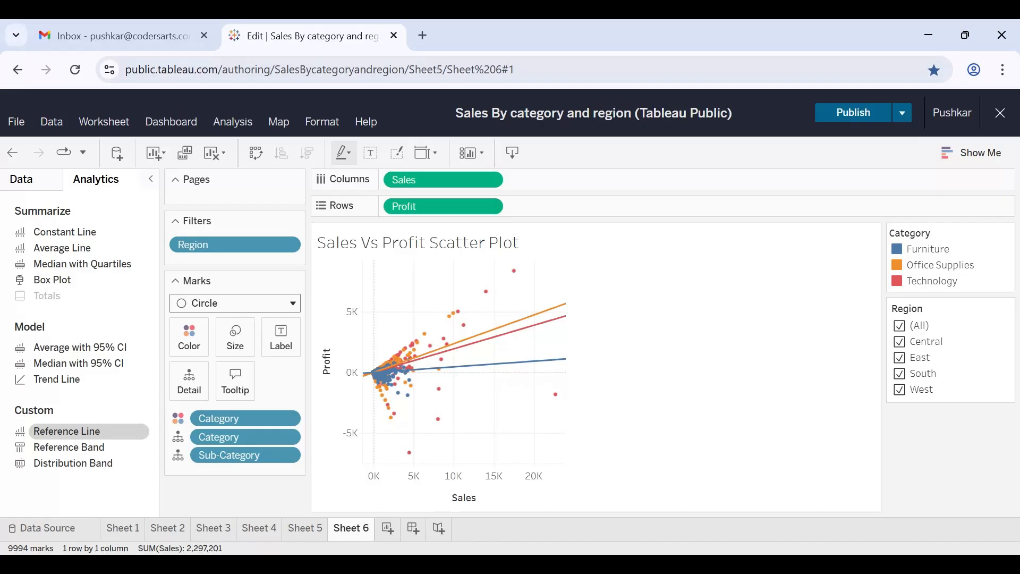
Add a reference line for Profit across the whole table and set its computation to Constant.
left_click_drag(66, 431, 477, 320)
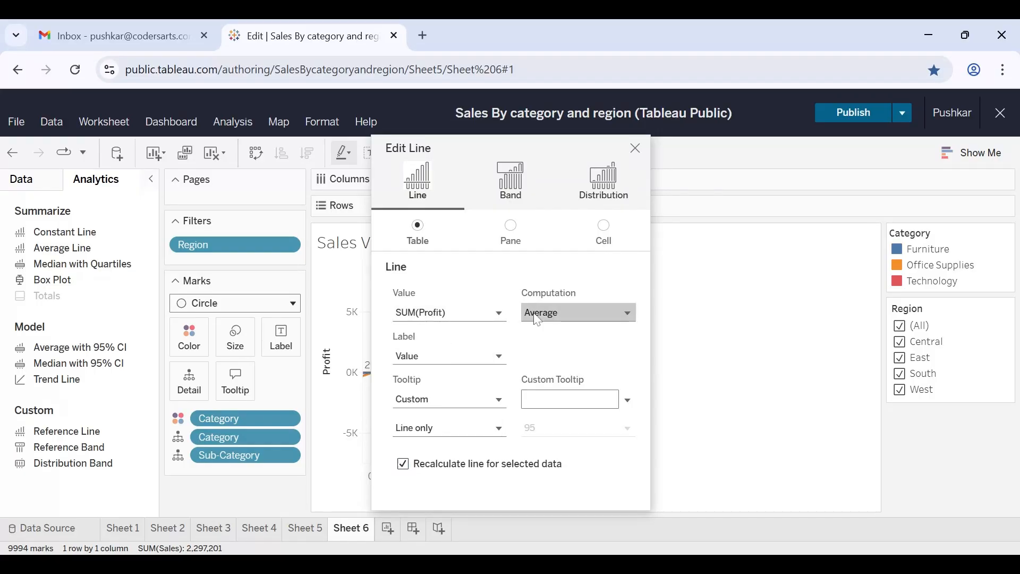
left_click(531, 313)
left_click(537, 379)
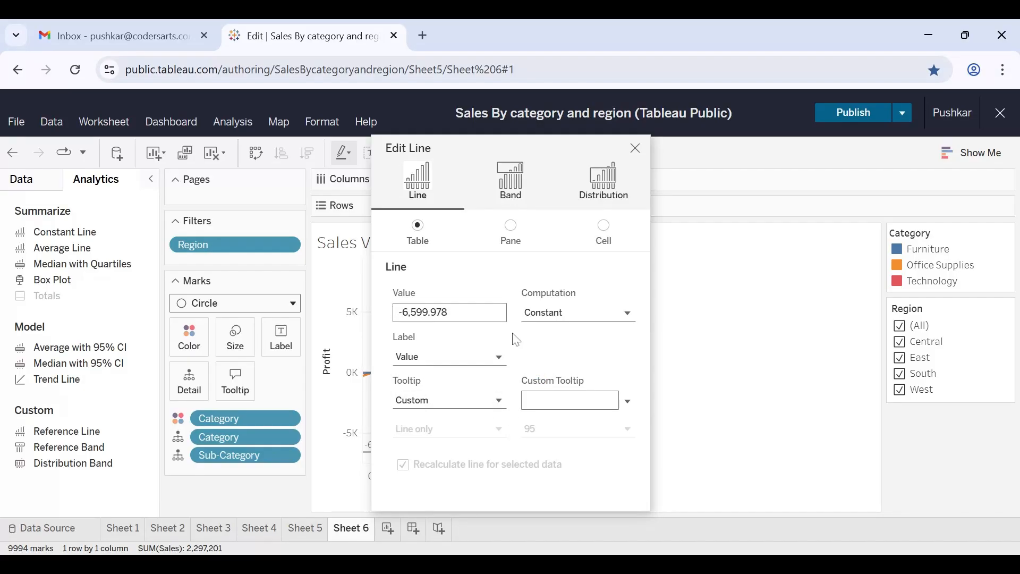
Set the reference line's label to Computation and its tooltip to Automatic.
left_click(489, 369)
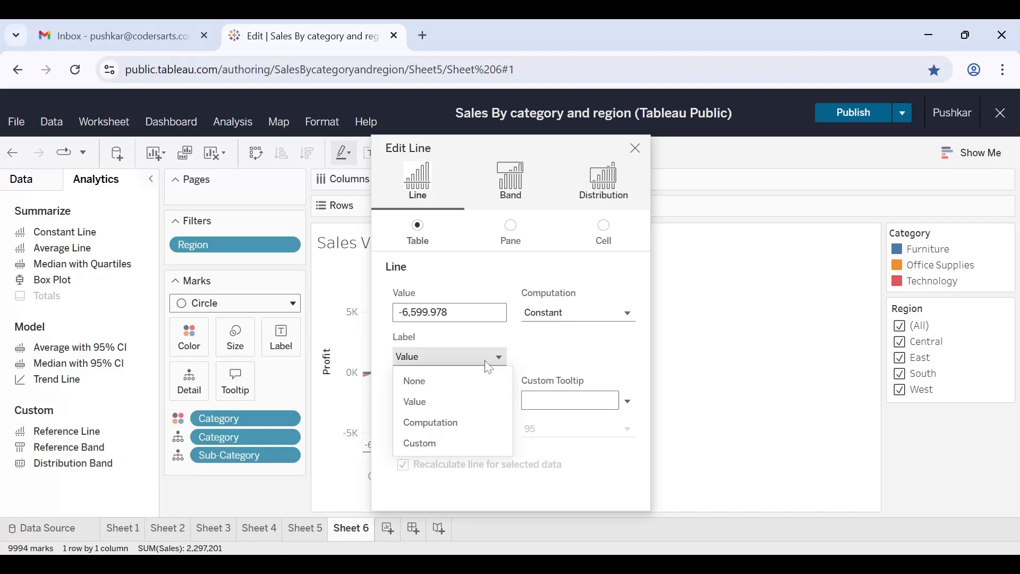
left_click(447, 424)
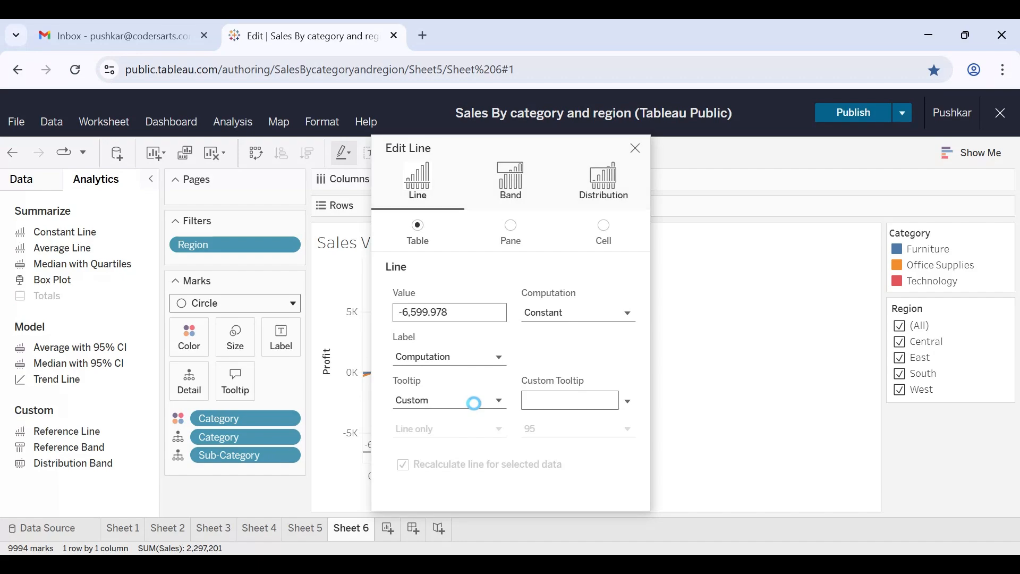
left_click(488, 401)
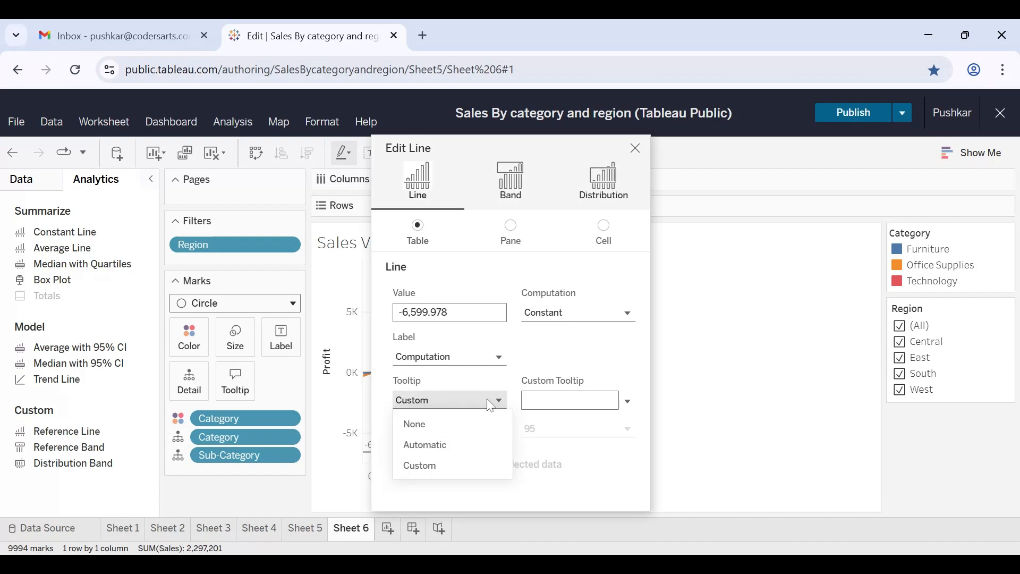
left_click(436, 445)
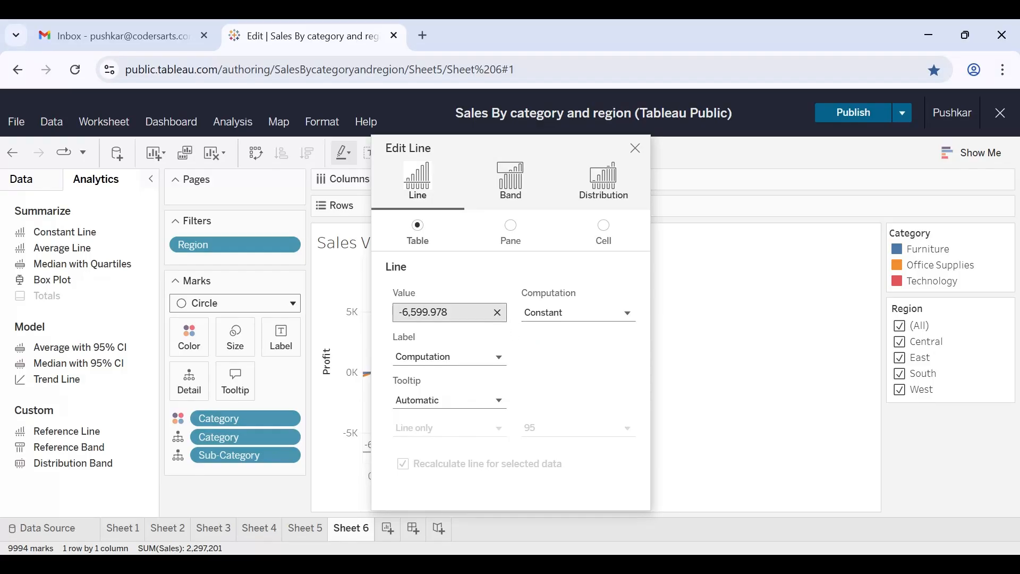
Set the constant Profit reference line's value to 5,000, close its settings and check the lines on the plot.
left_click(449, 312)
type("5000")
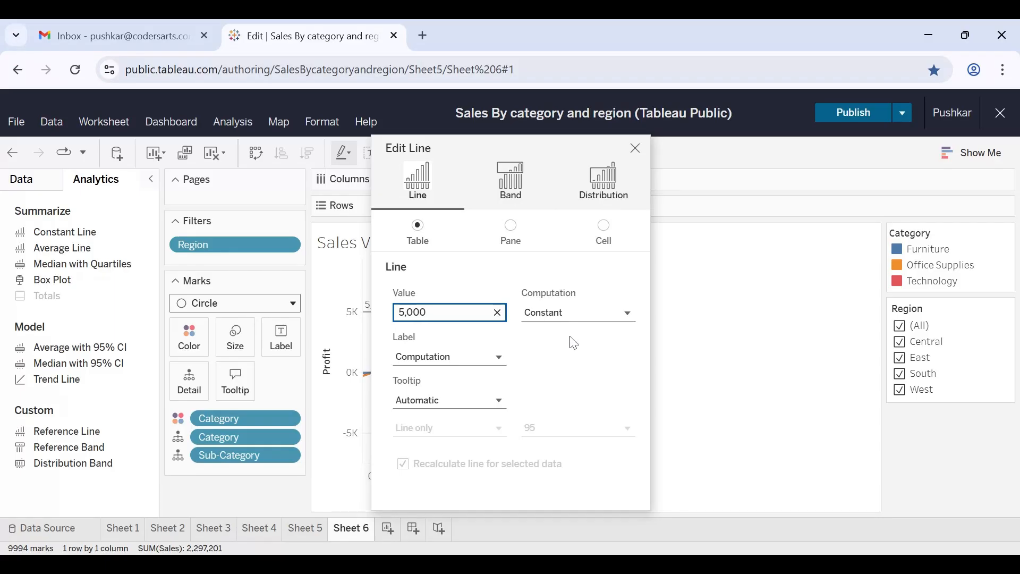
left_click(635, 149)
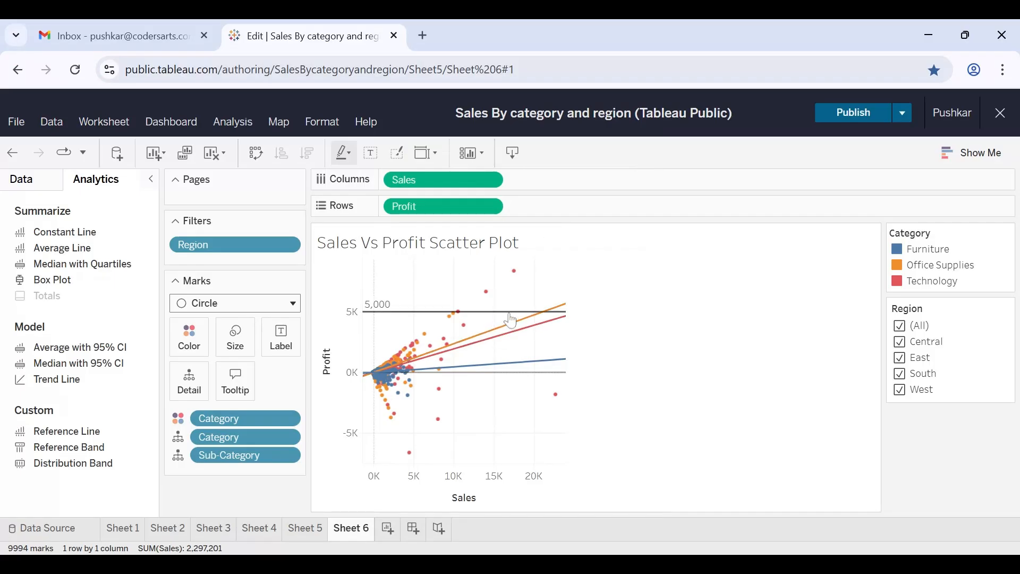
mouse_move(511, 321)
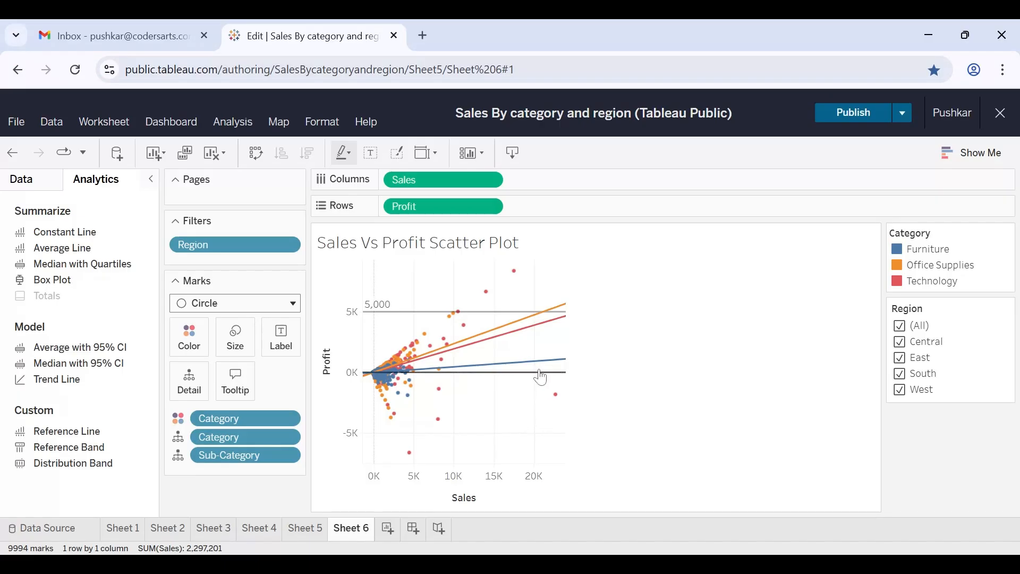
mouse_move(538, 374)
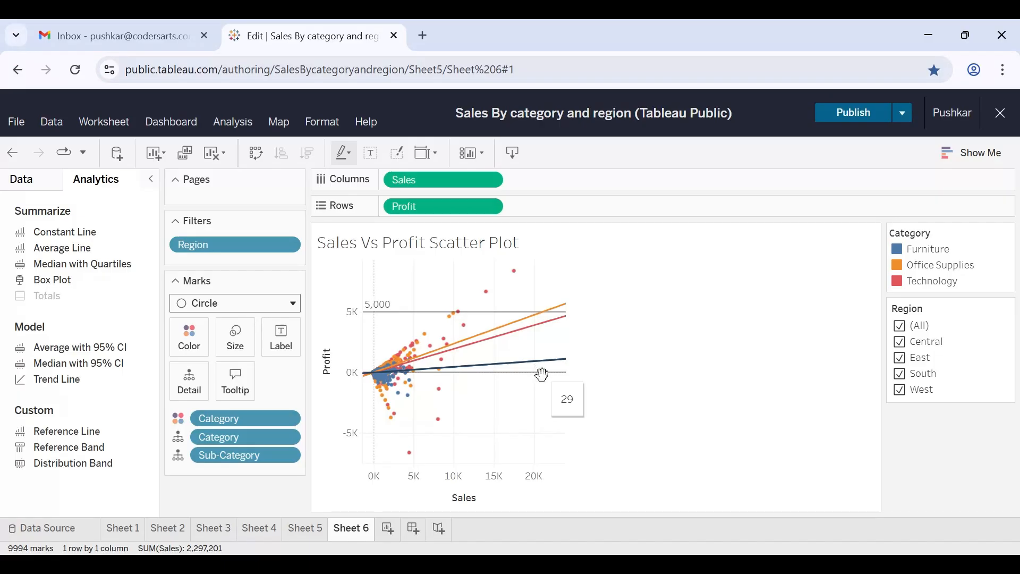